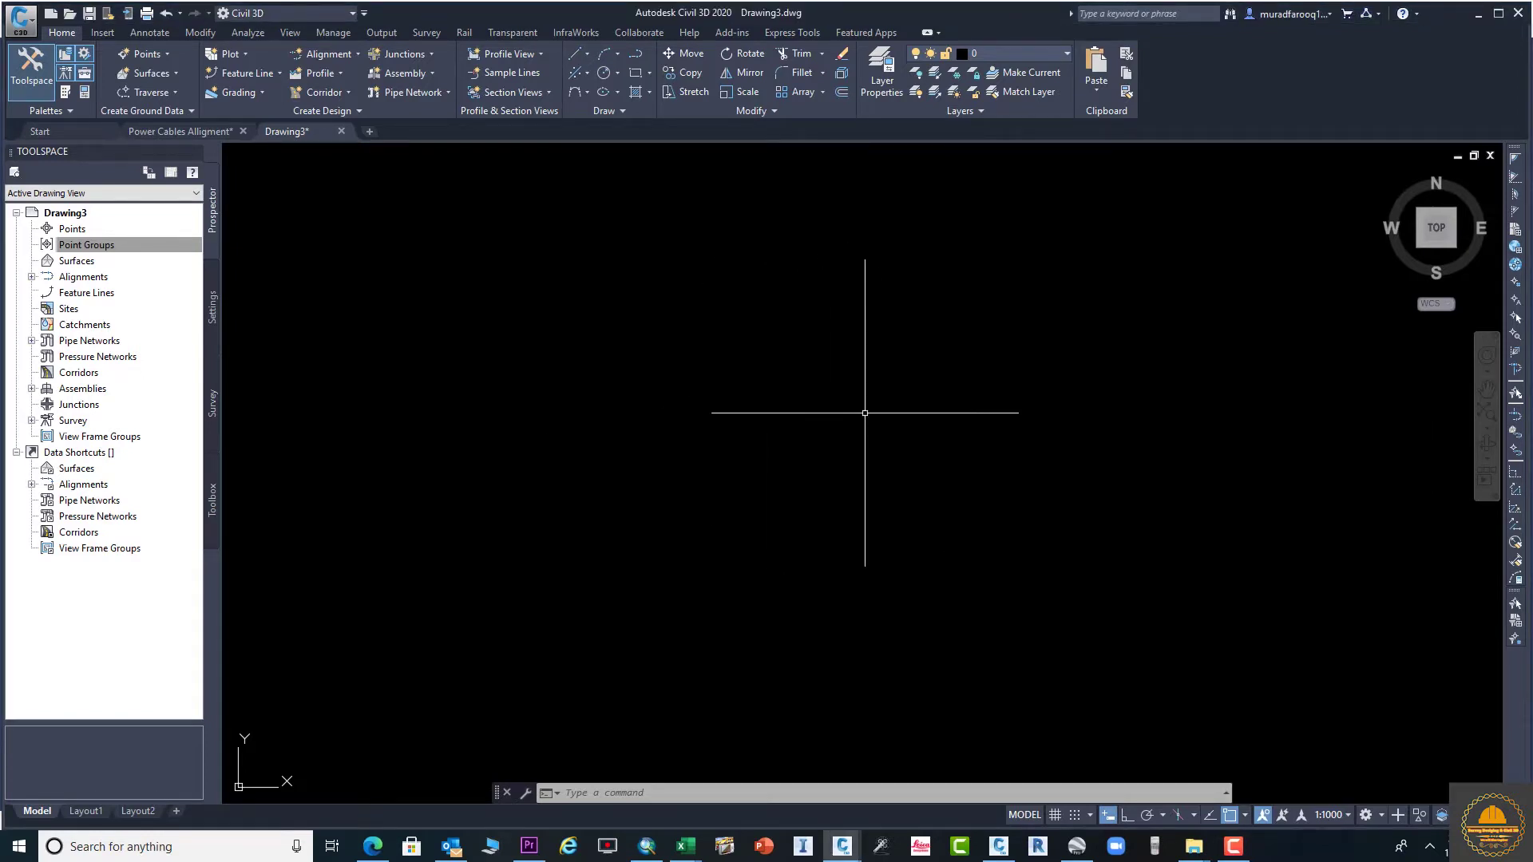
# Place one test point in the empty drawing with the POINT command
pyautogui.write('POINT Specify a point:')
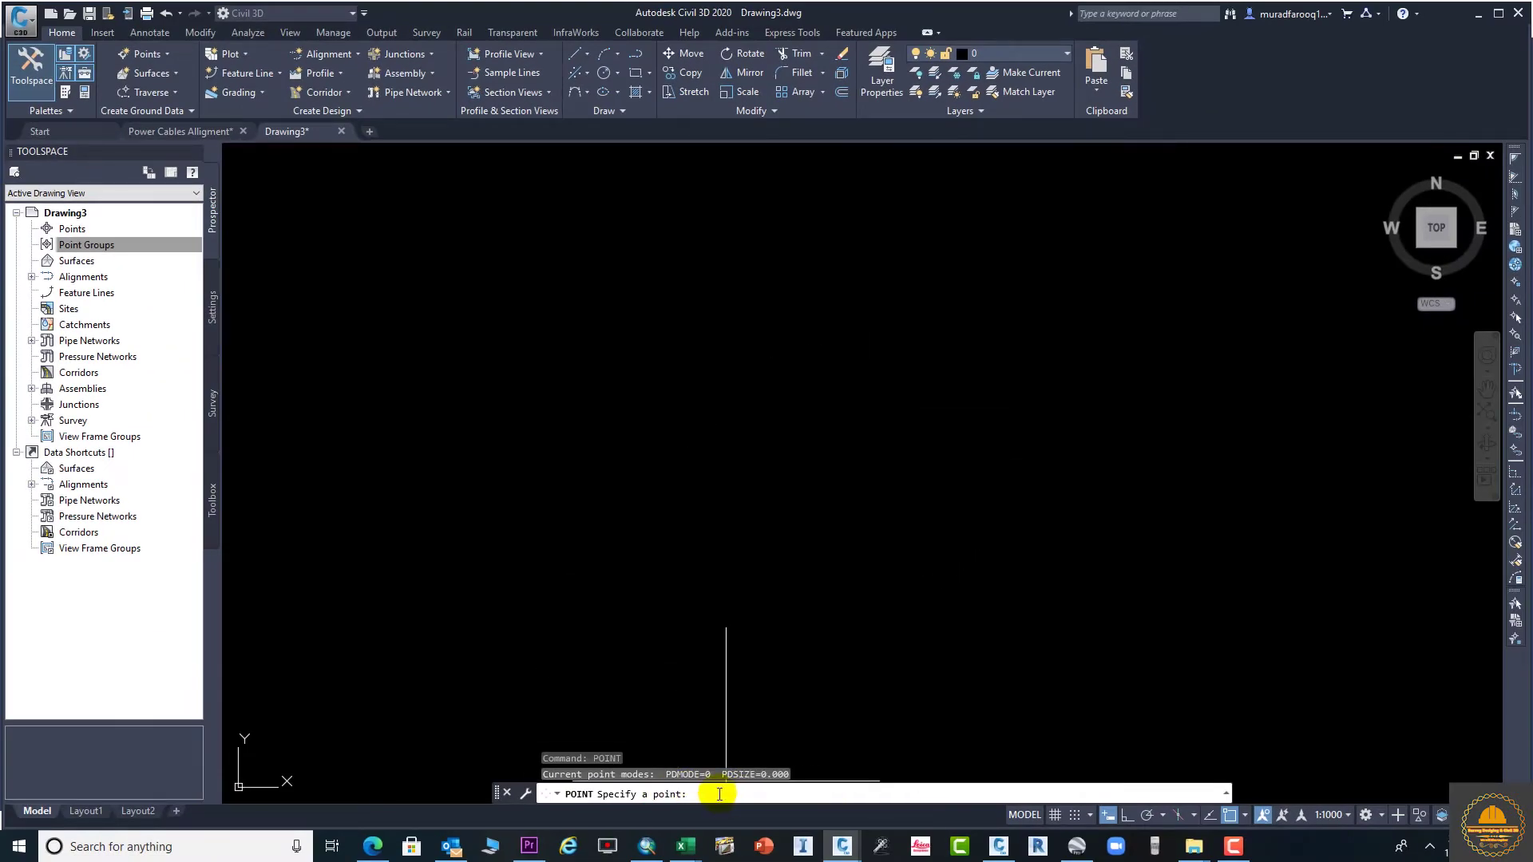
pyautogui.click(758, 531)
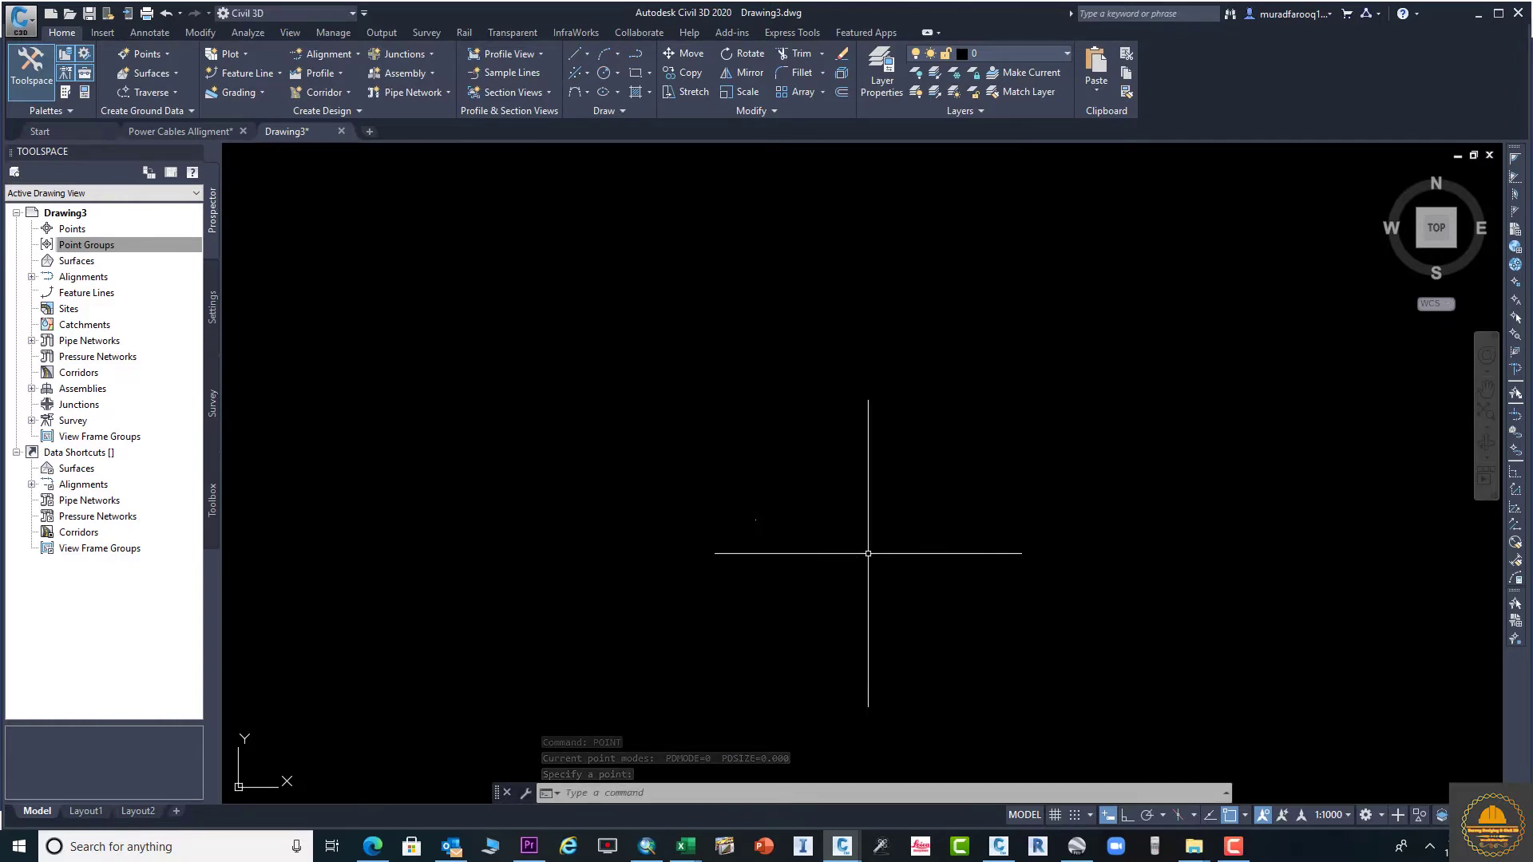
pyautogui.write('D')
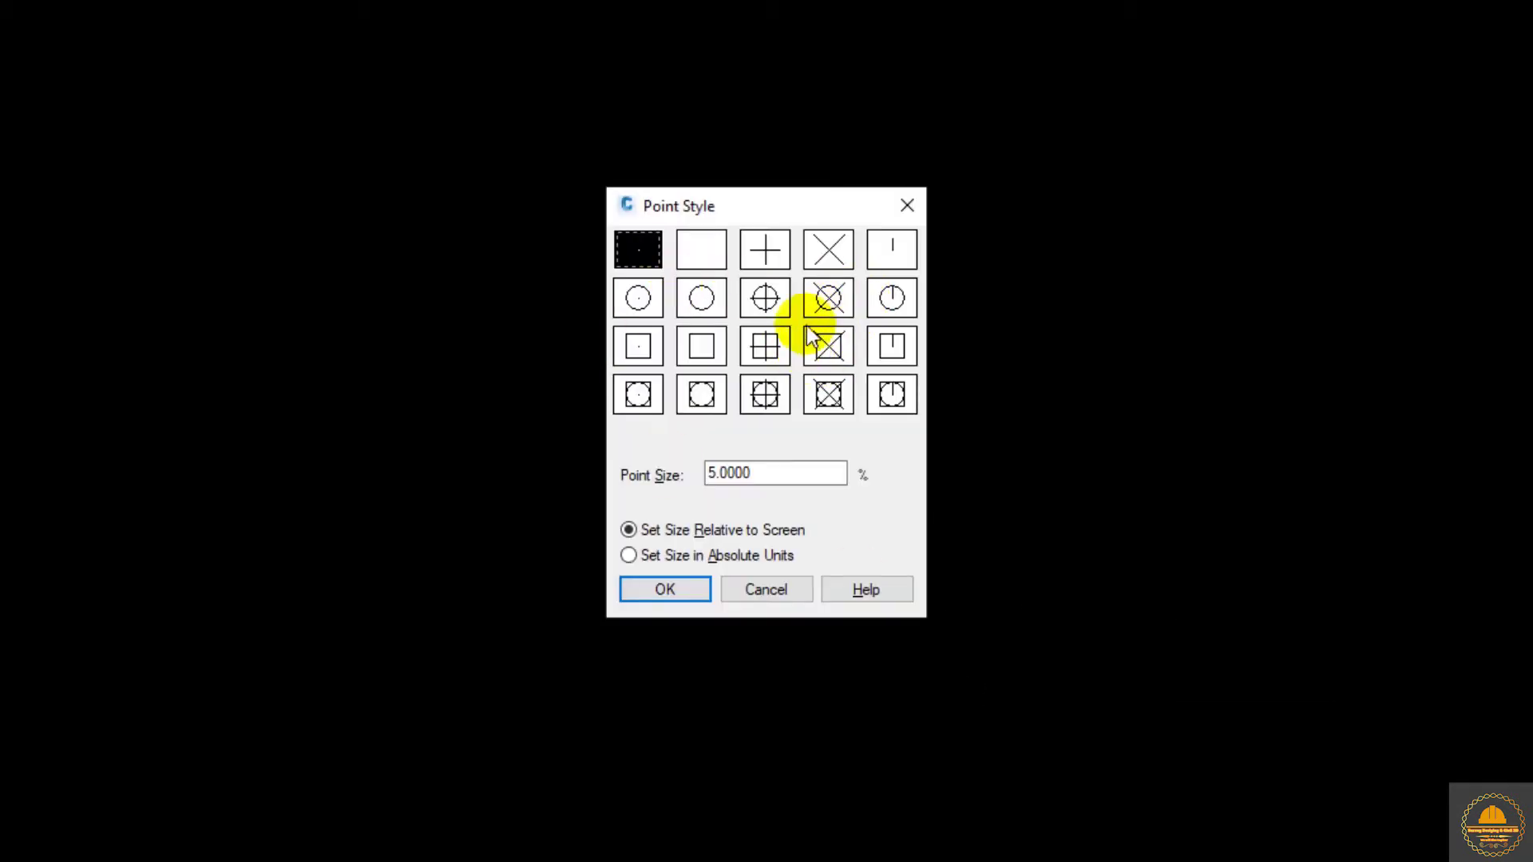
# Switch points to the circle-with-X marker at 3% size relative to screen
pyautogui.click(765, 399)
pyautogui.moveTo(769, 481); pyautogui.dragTo(594, 481)
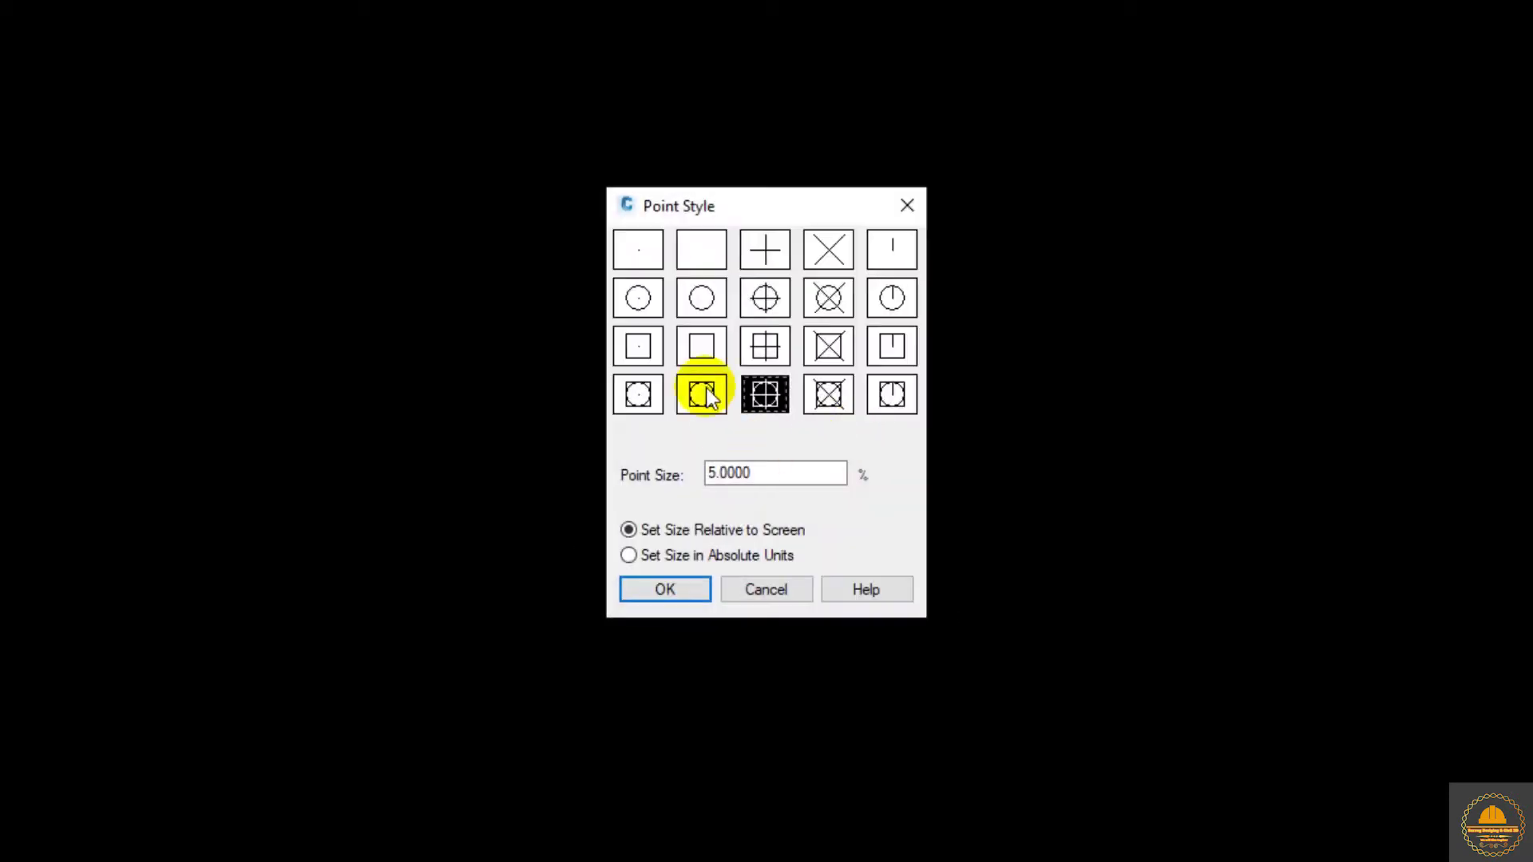
pyautogui.click(827, 302)
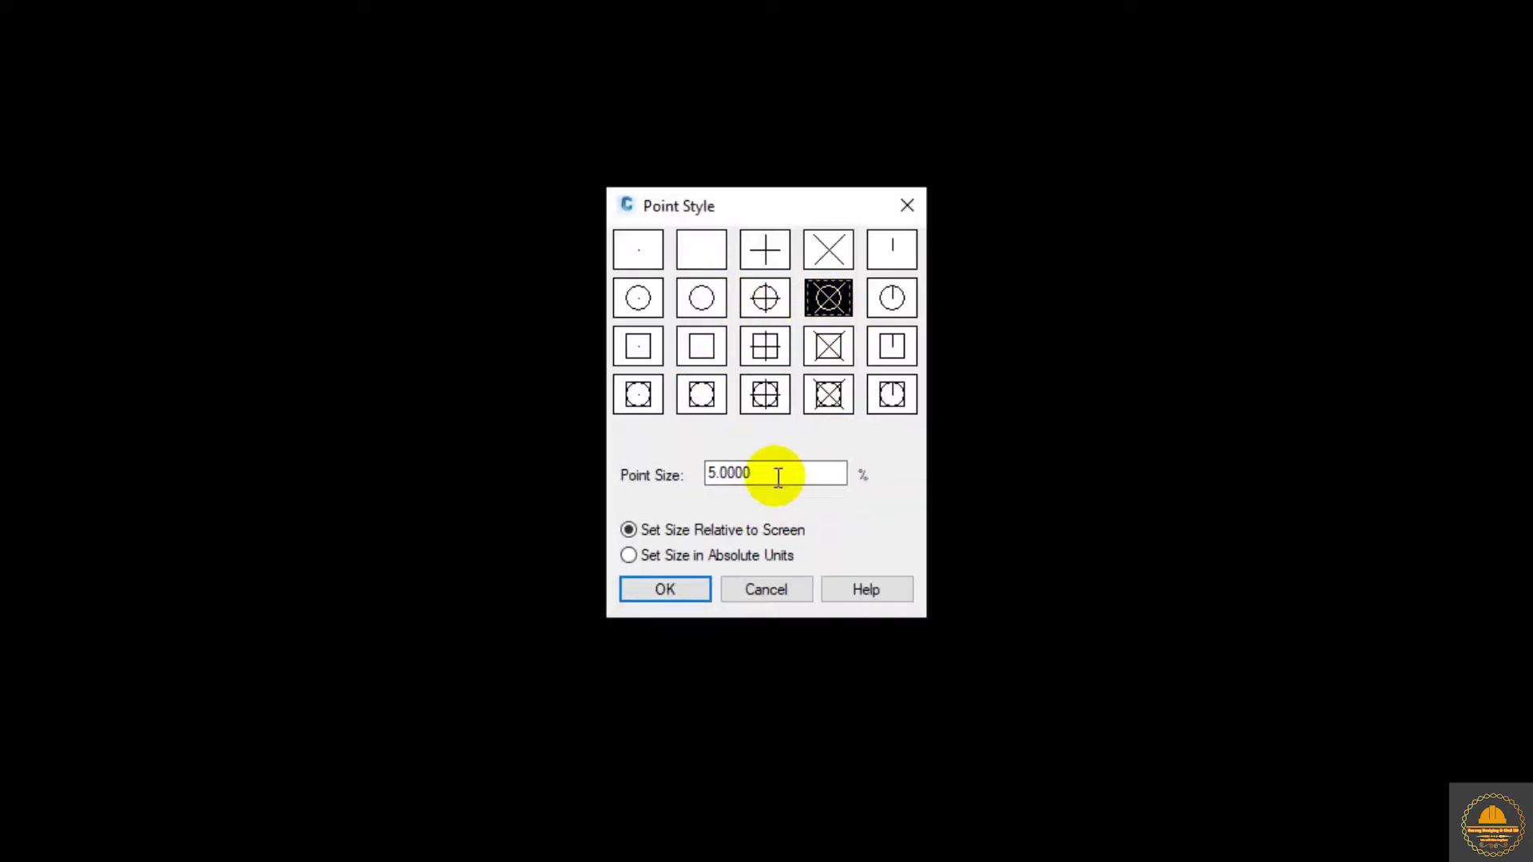
pyautogui.moveTo(779, 473); pyautogui.dragTo(586, 480)
pyautogui.write('3')
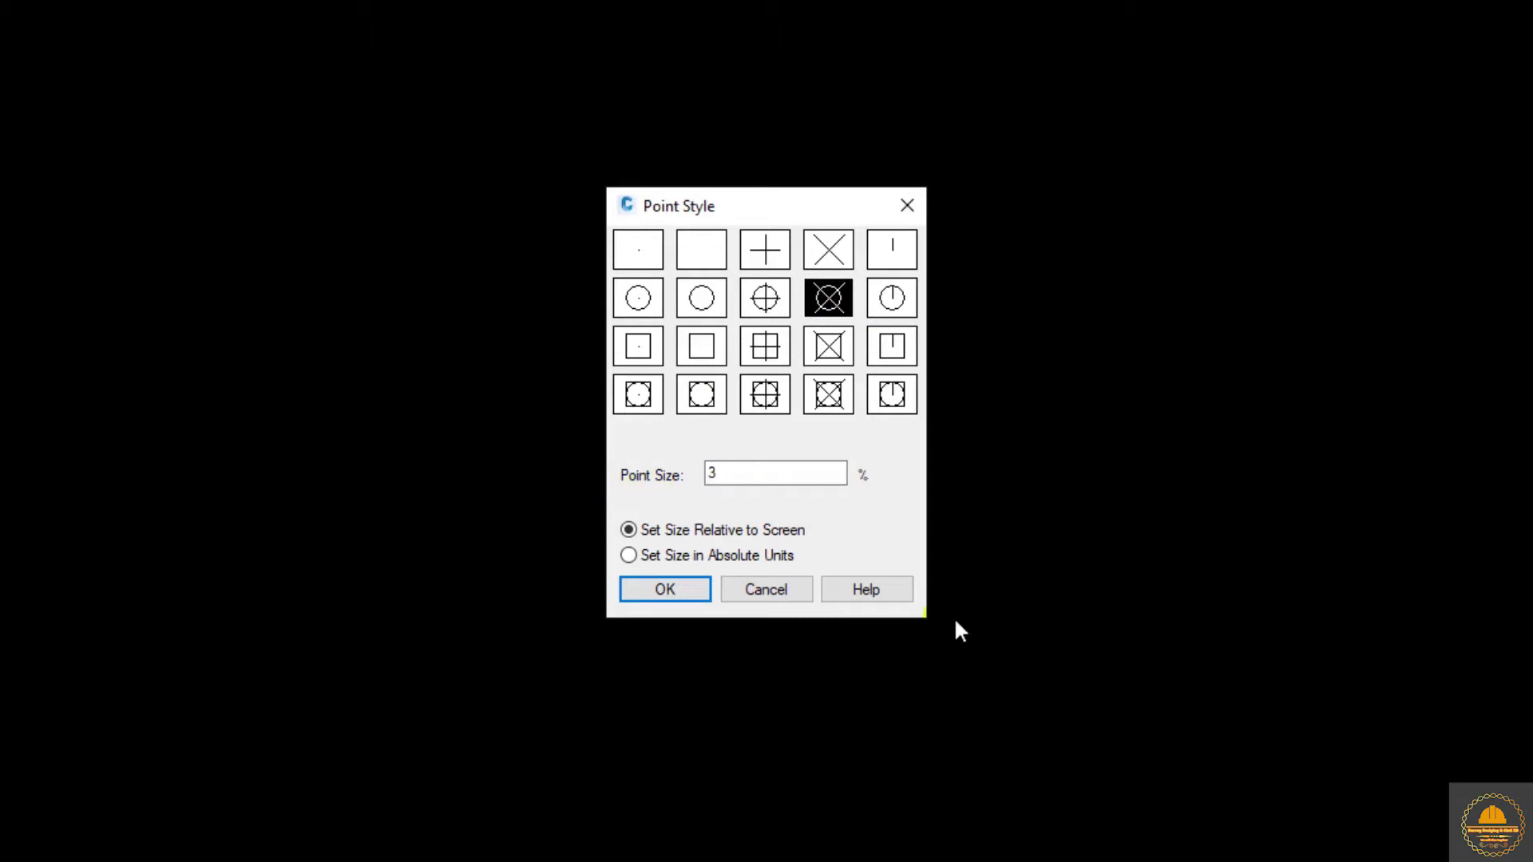
pyautogui.click(633, 590)
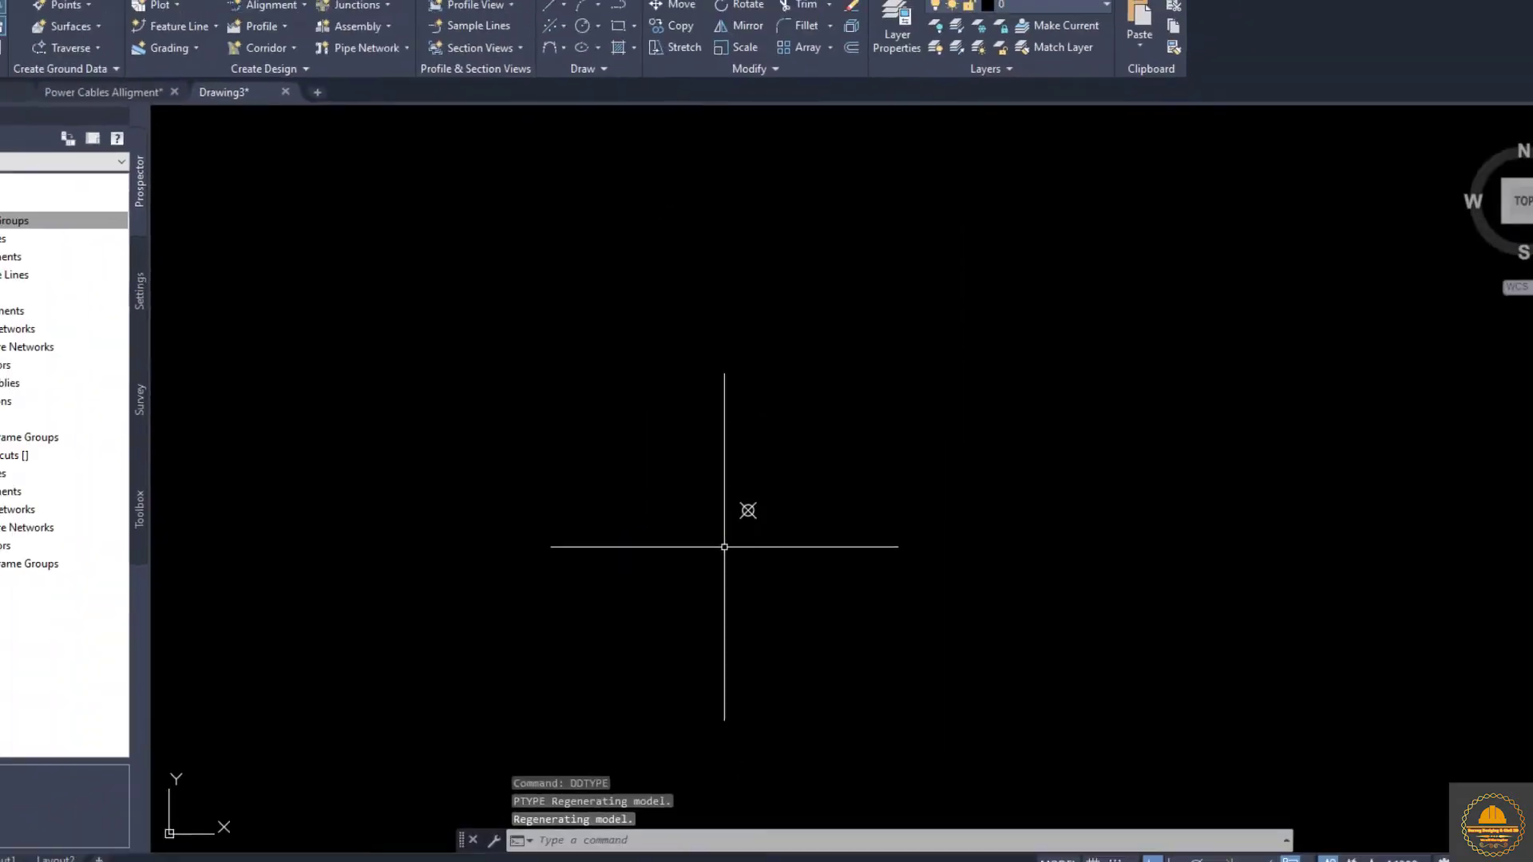
# Set the test point's colour to Red in the Properties palette
pyautogui.scroll(4, 799, 482)
pyautogui.click(777, 463)
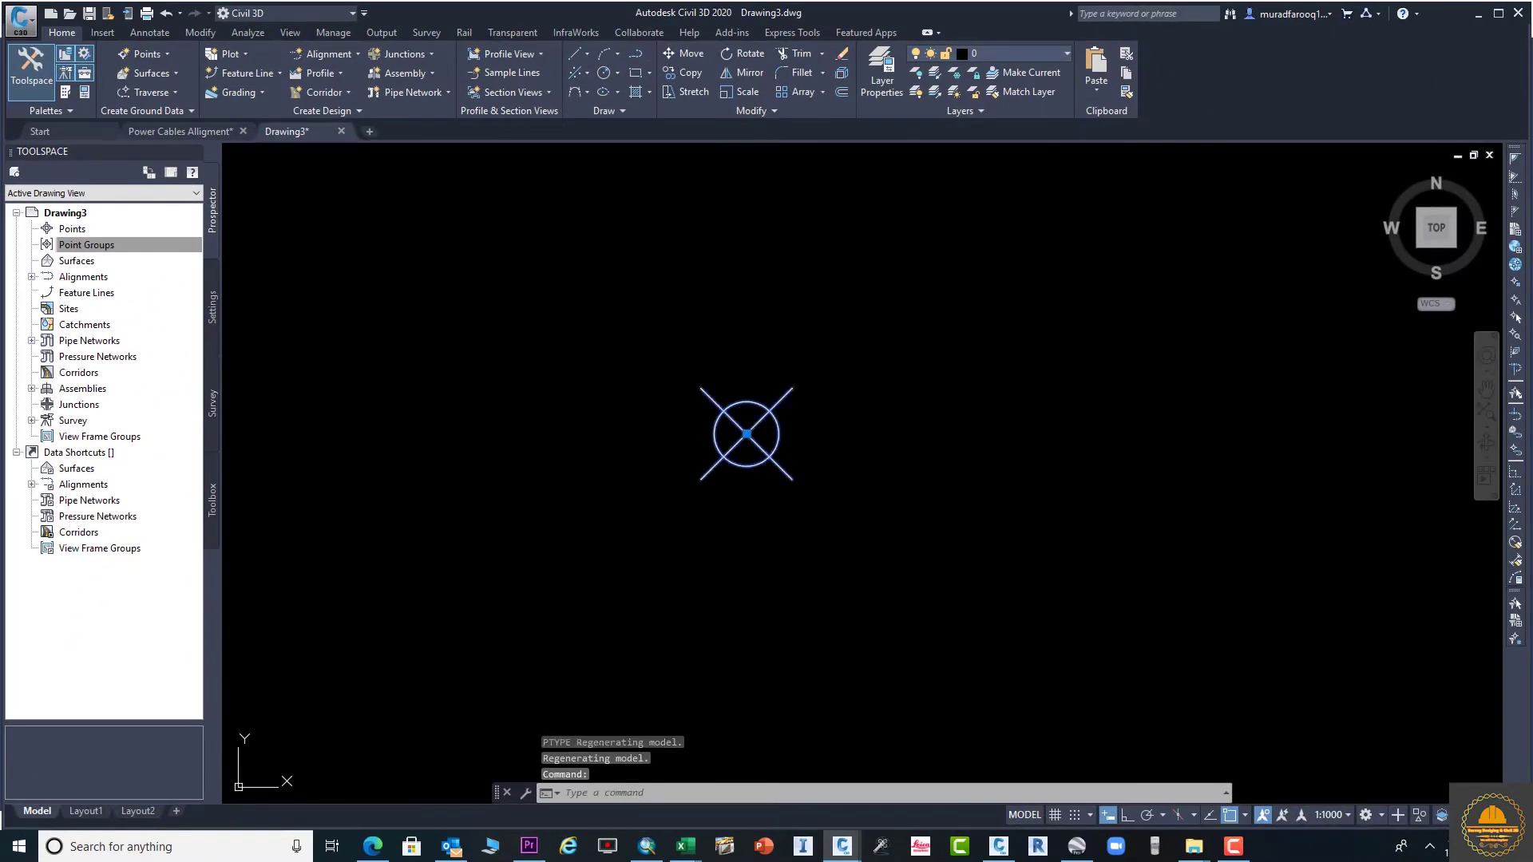
pyautogui.rightClick(778, 464)
pyautogui.click(846, 582)
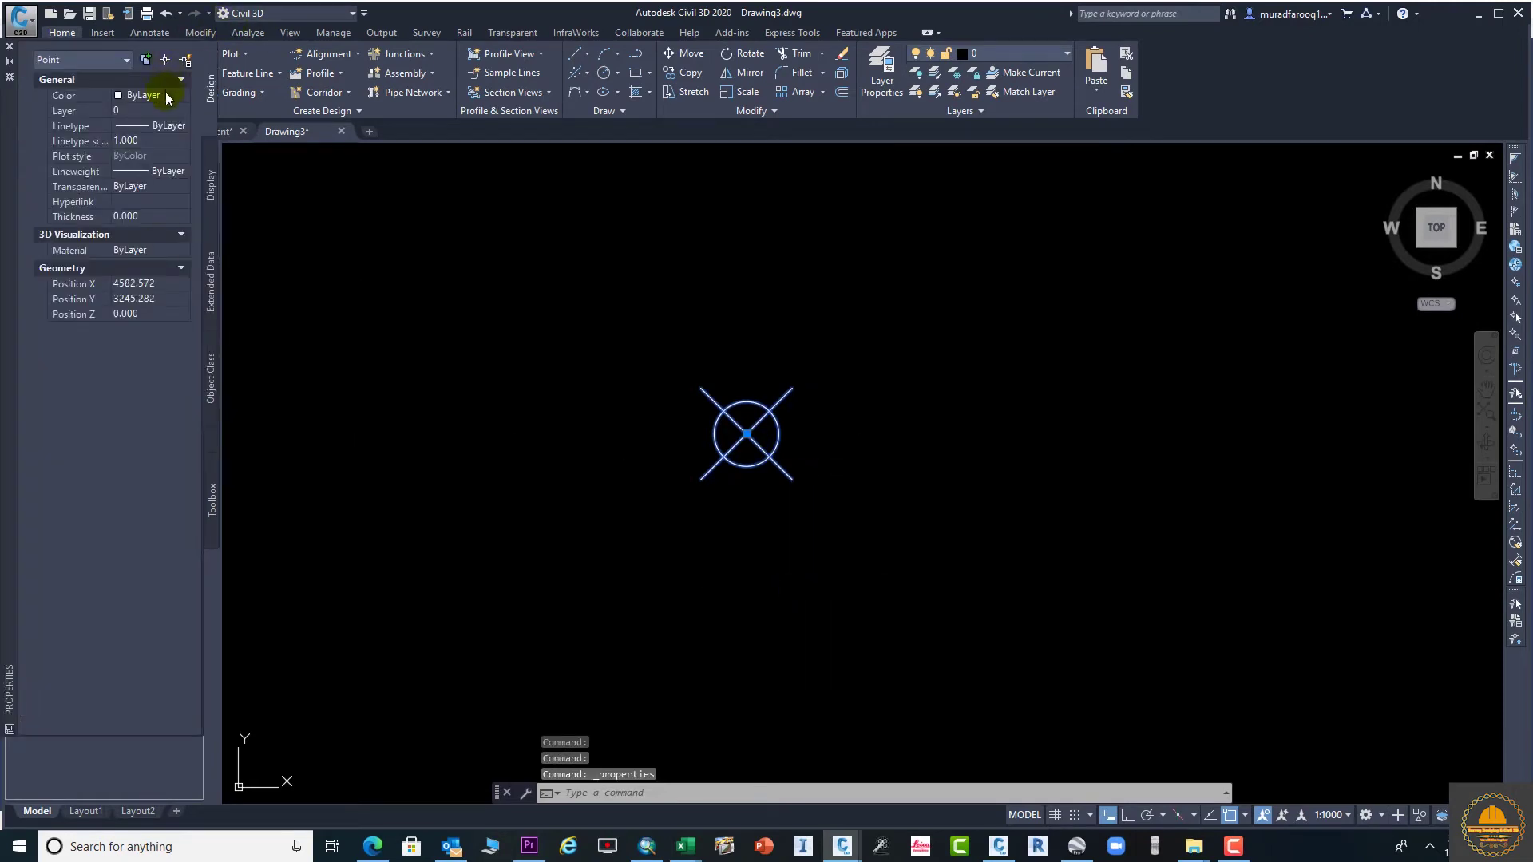
pyautogui.click(167, 94)
pyautogui.click(169, 94)
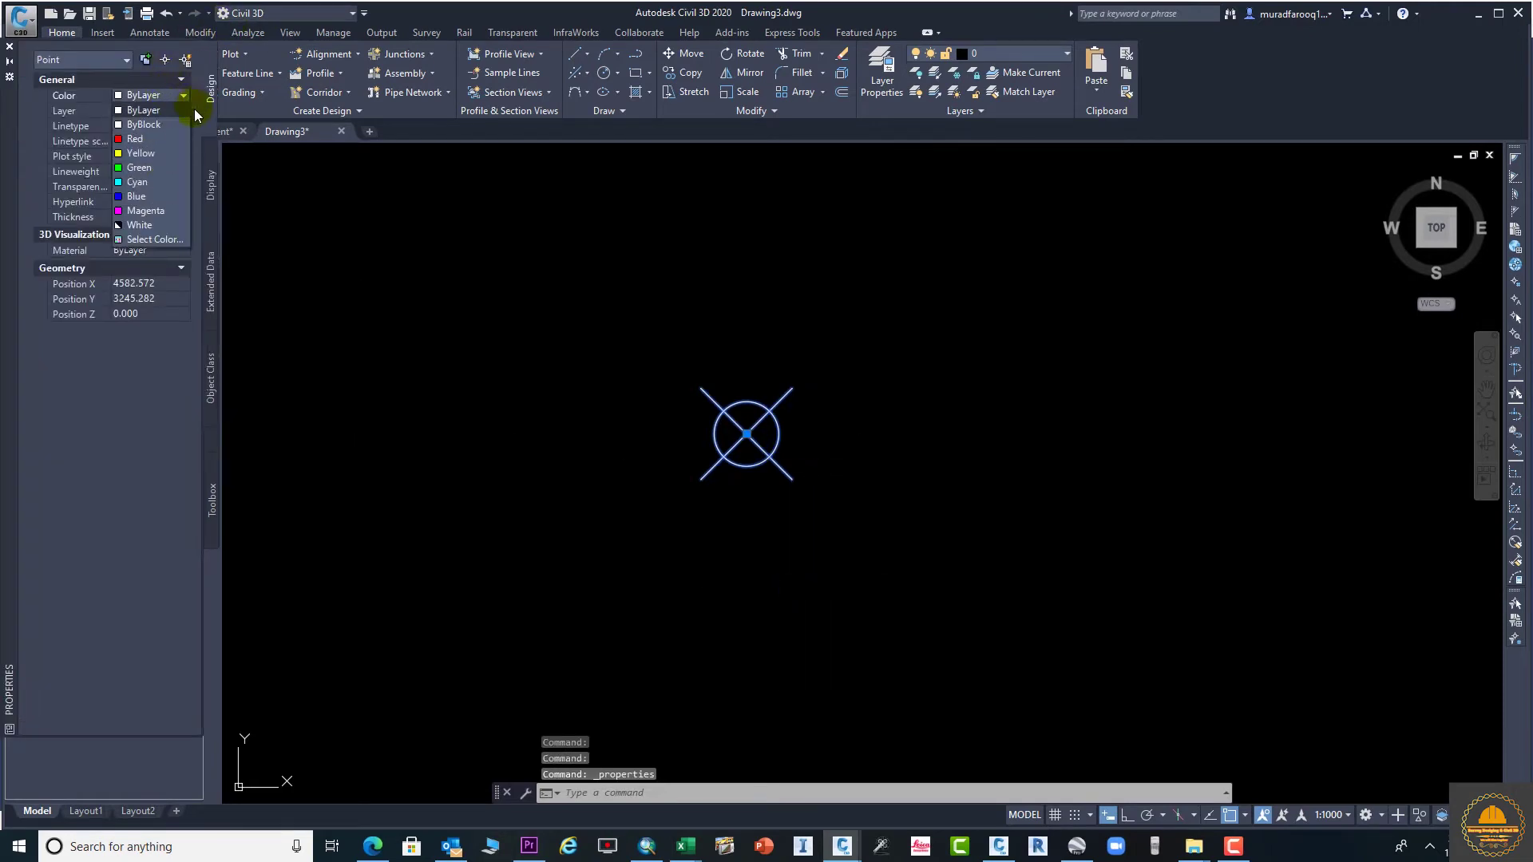
pyautogui.click(144, 137)
# Window-select and delete the red test point, then close the Properties palette
pyautogui.press('Escape')
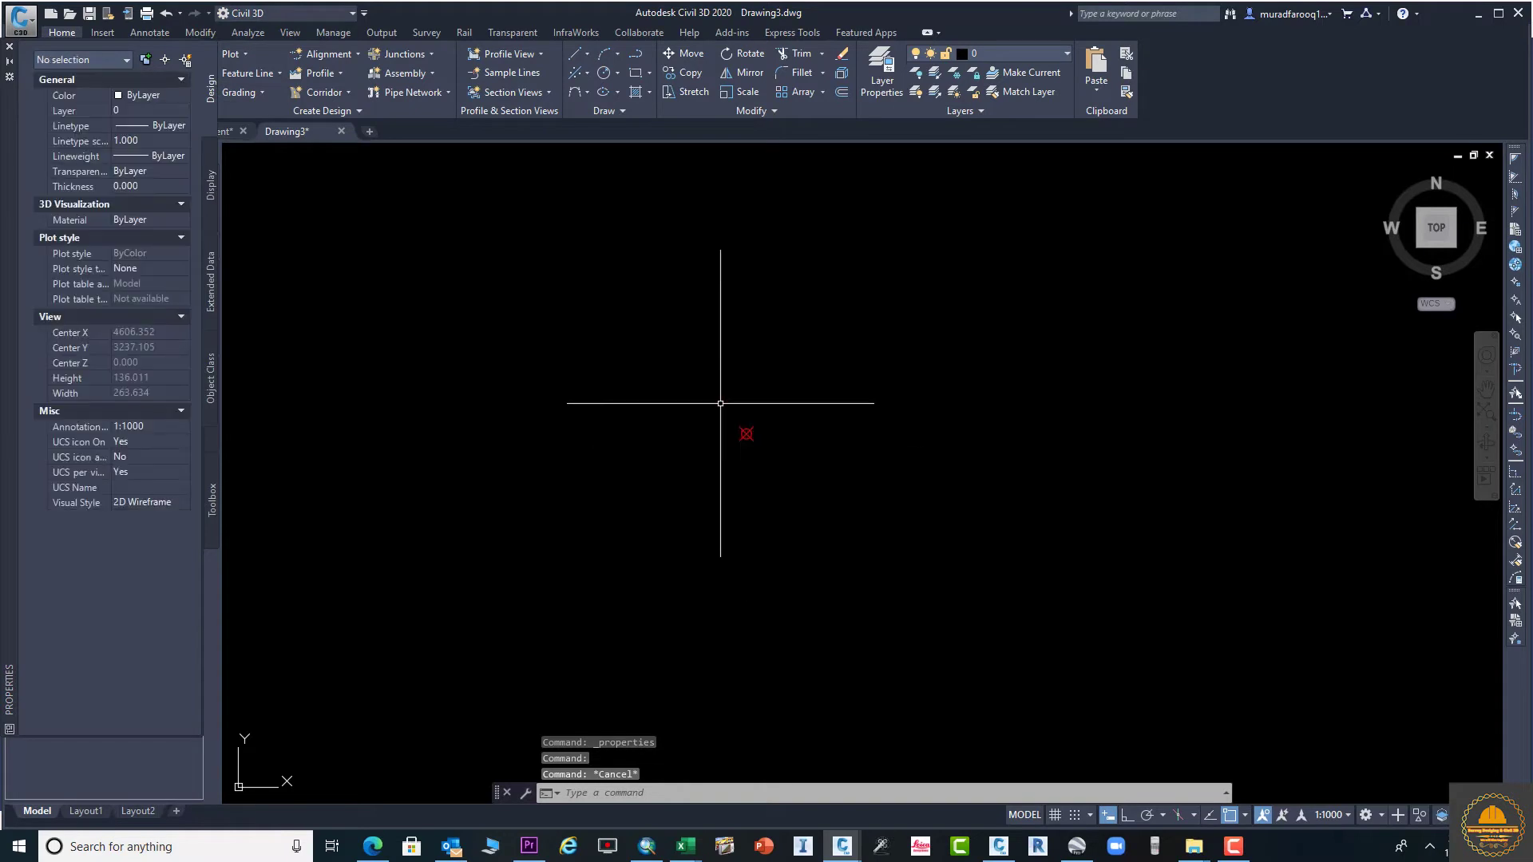
pyautogui.click(747, 434)
pyautogui.click(773, 442)
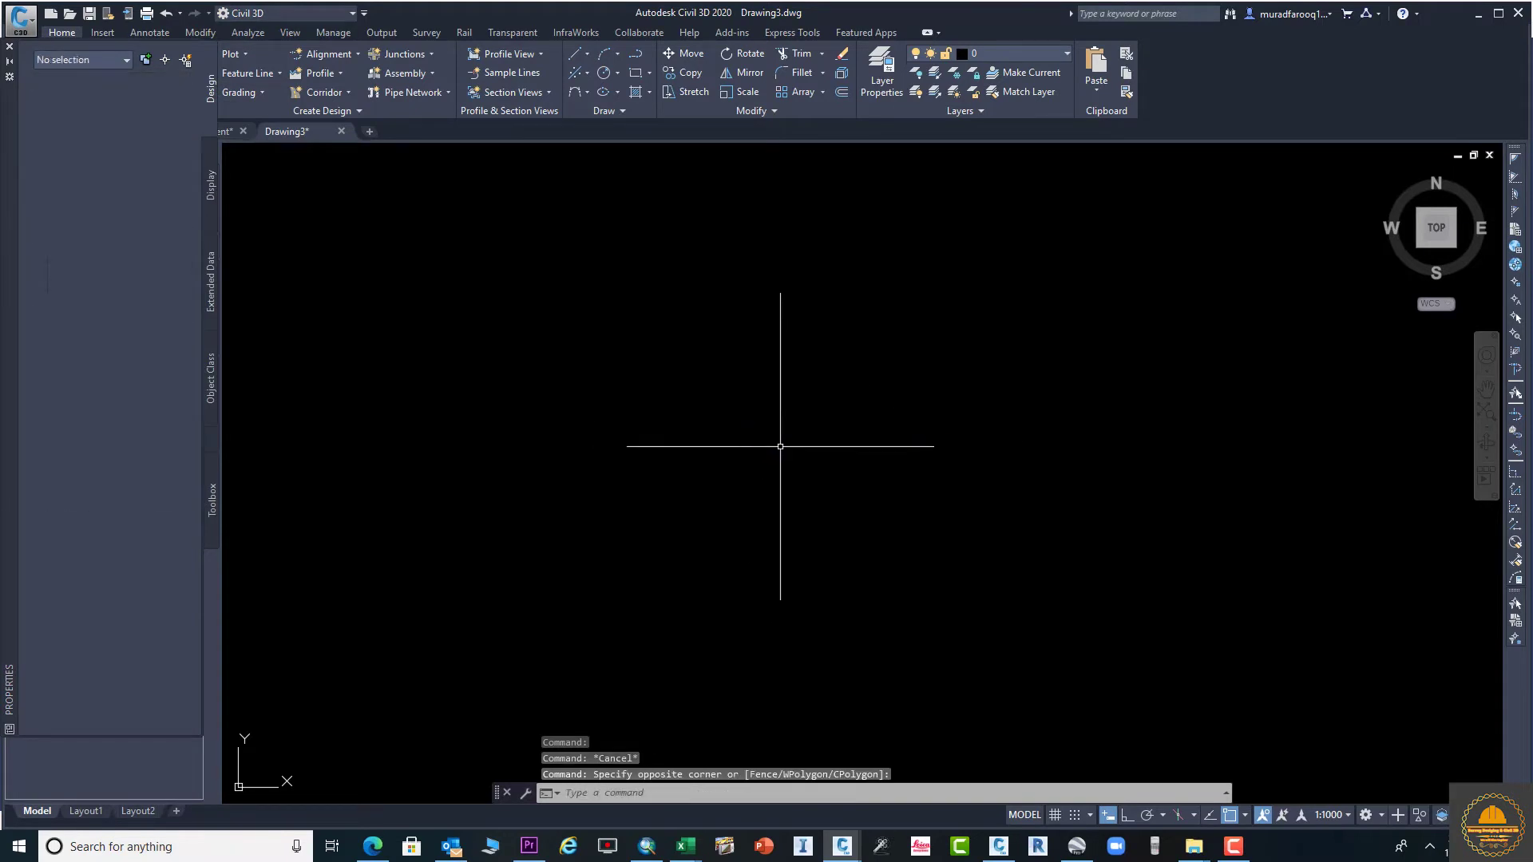
pyautogui.click(404, 343)
pyautogui.press('Delete')
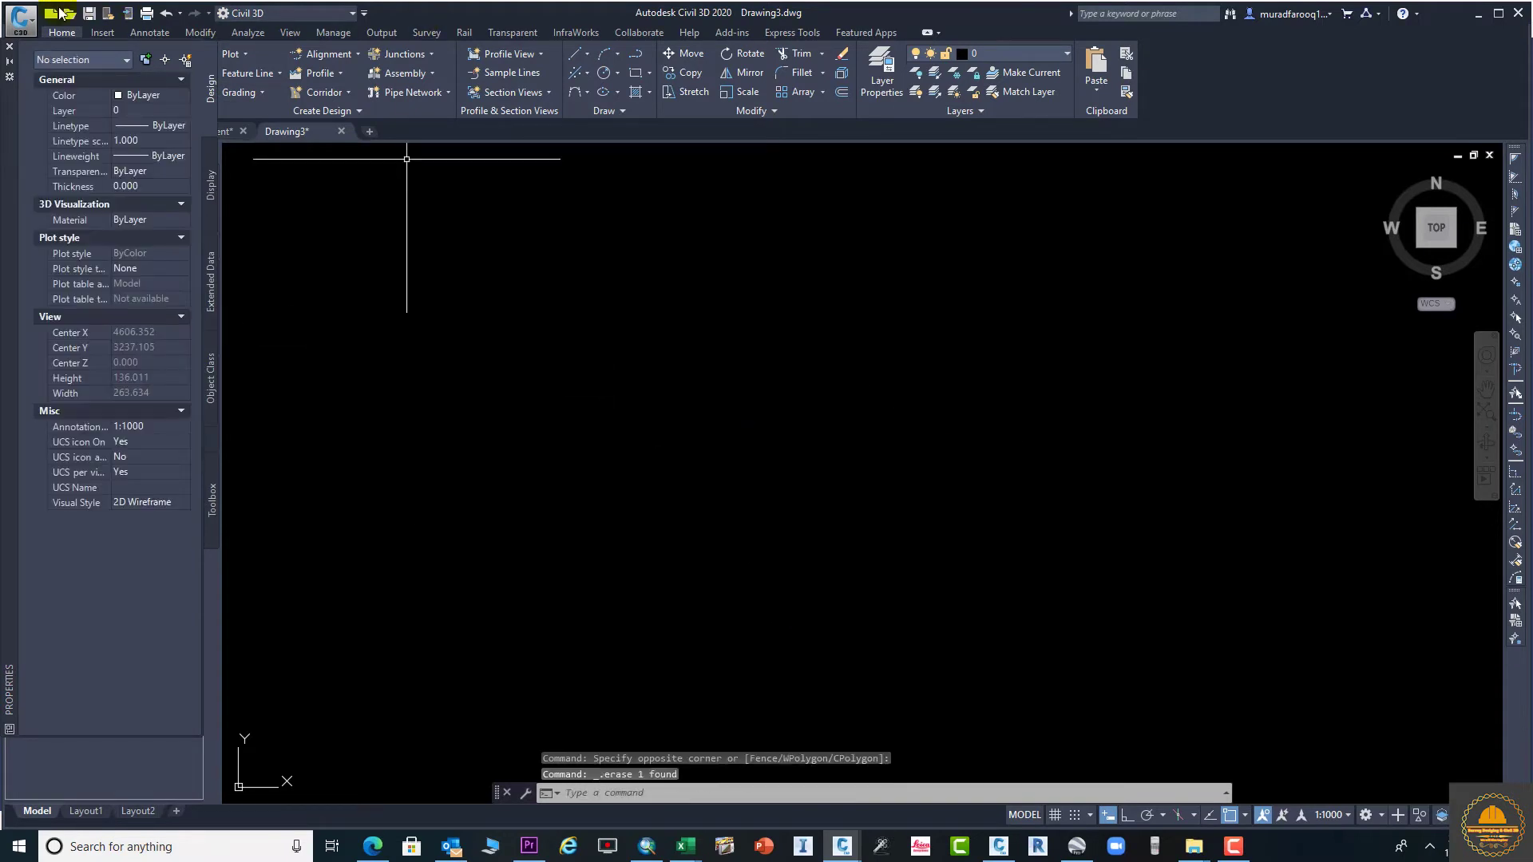
pyautogui.click(11, 47)
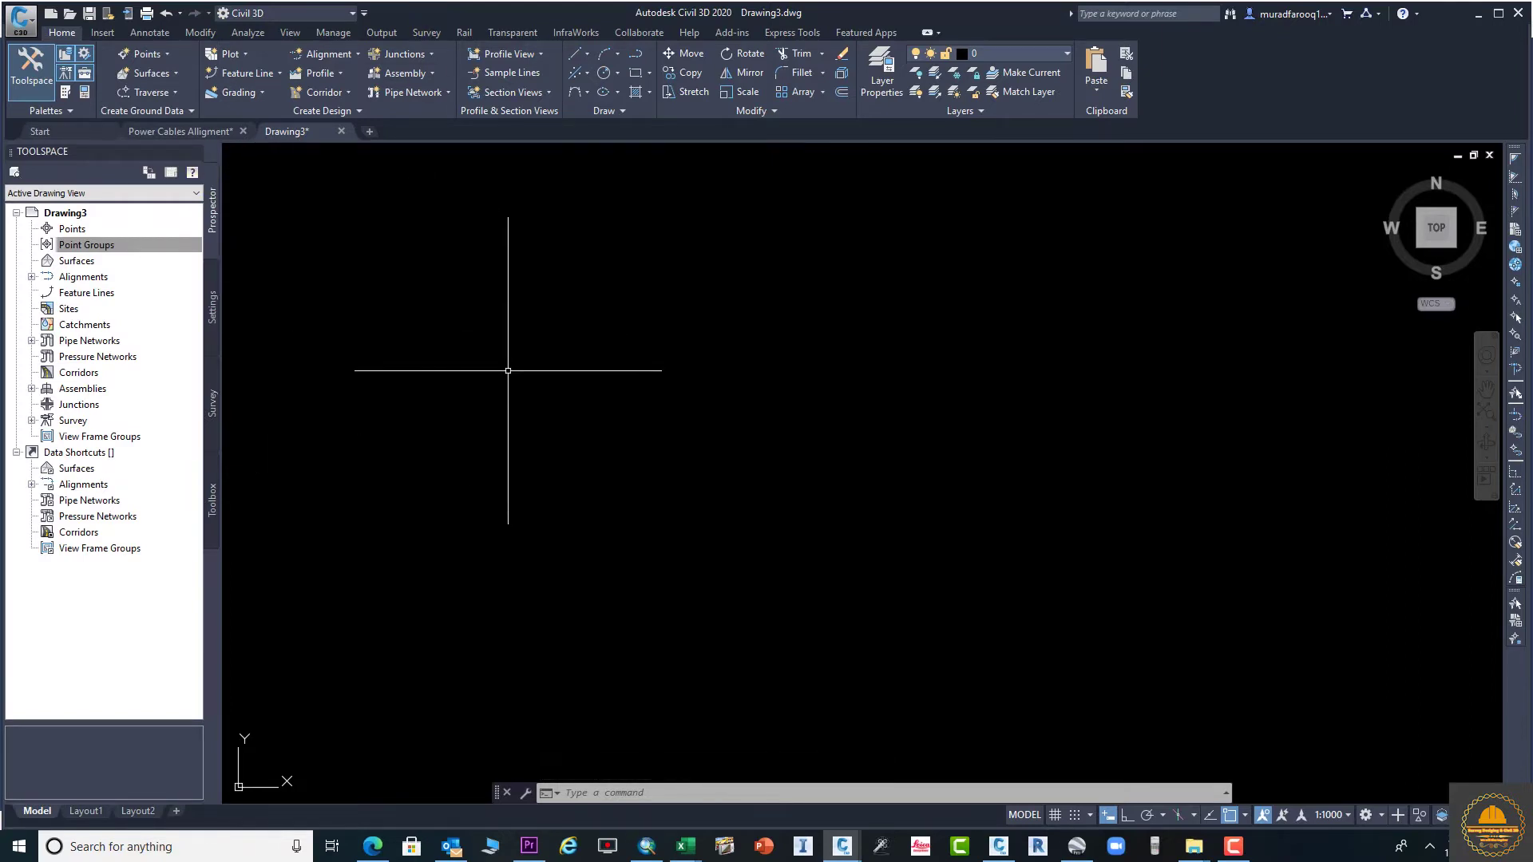
# Start Import Points and add All-in-One.csv as the source file
pyautogui.click(1240, 853)
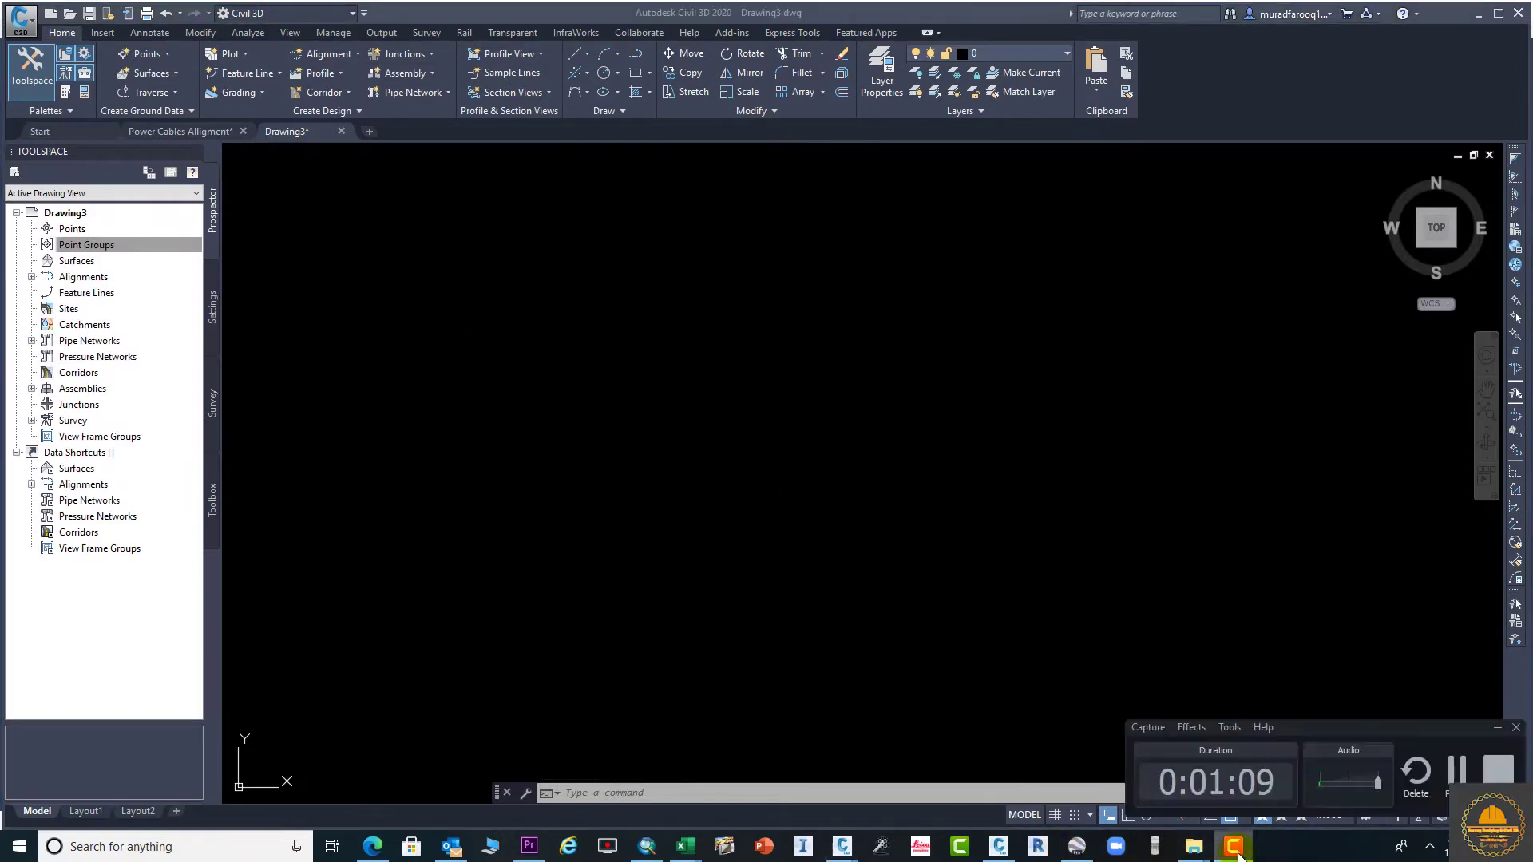
pyautogui.click(1240, 853)
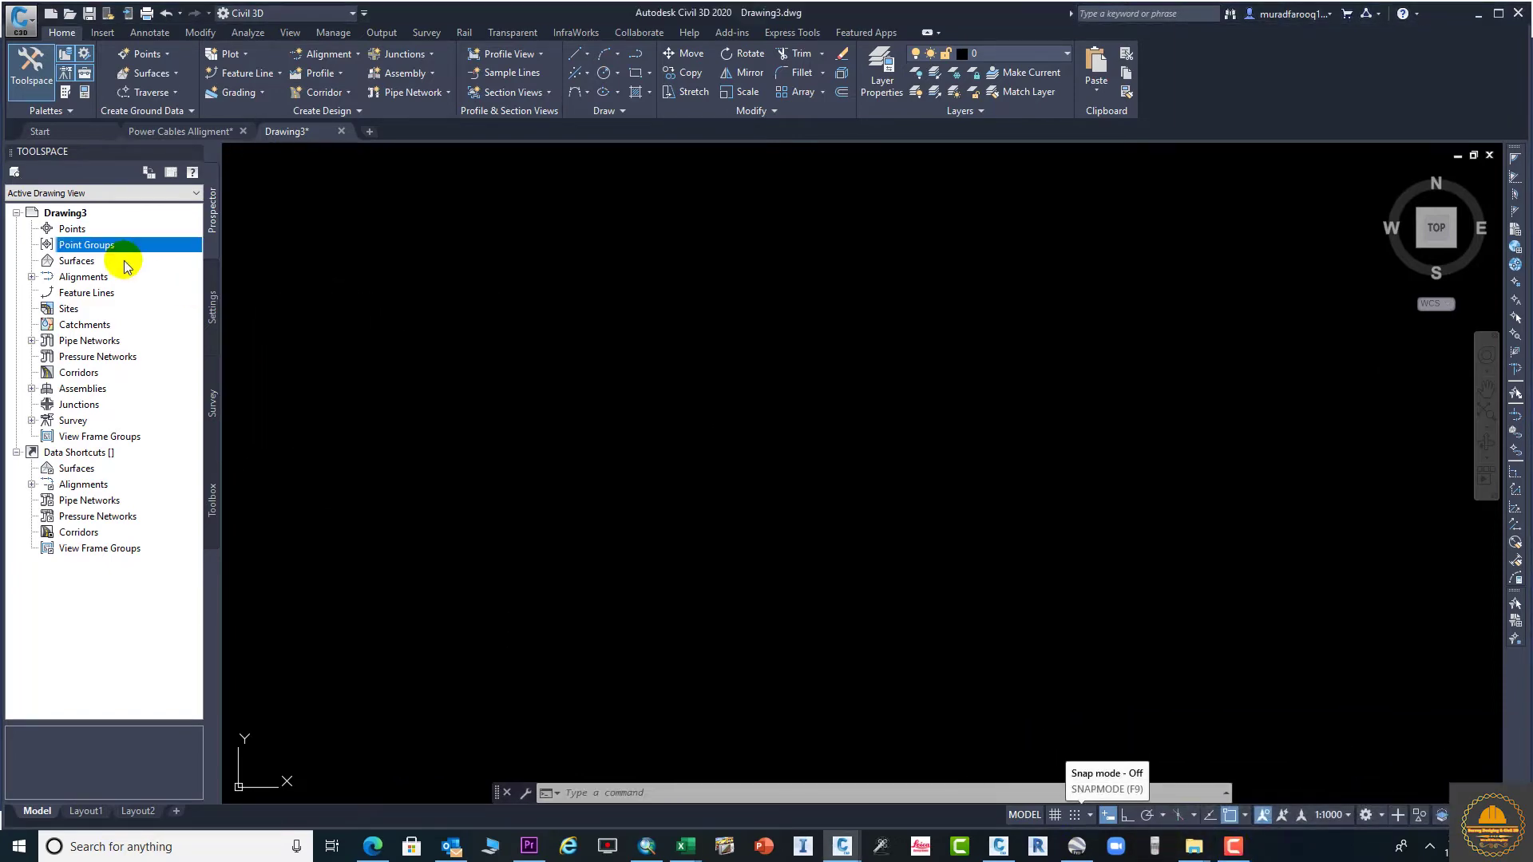
pyautogui.click(242, 79)
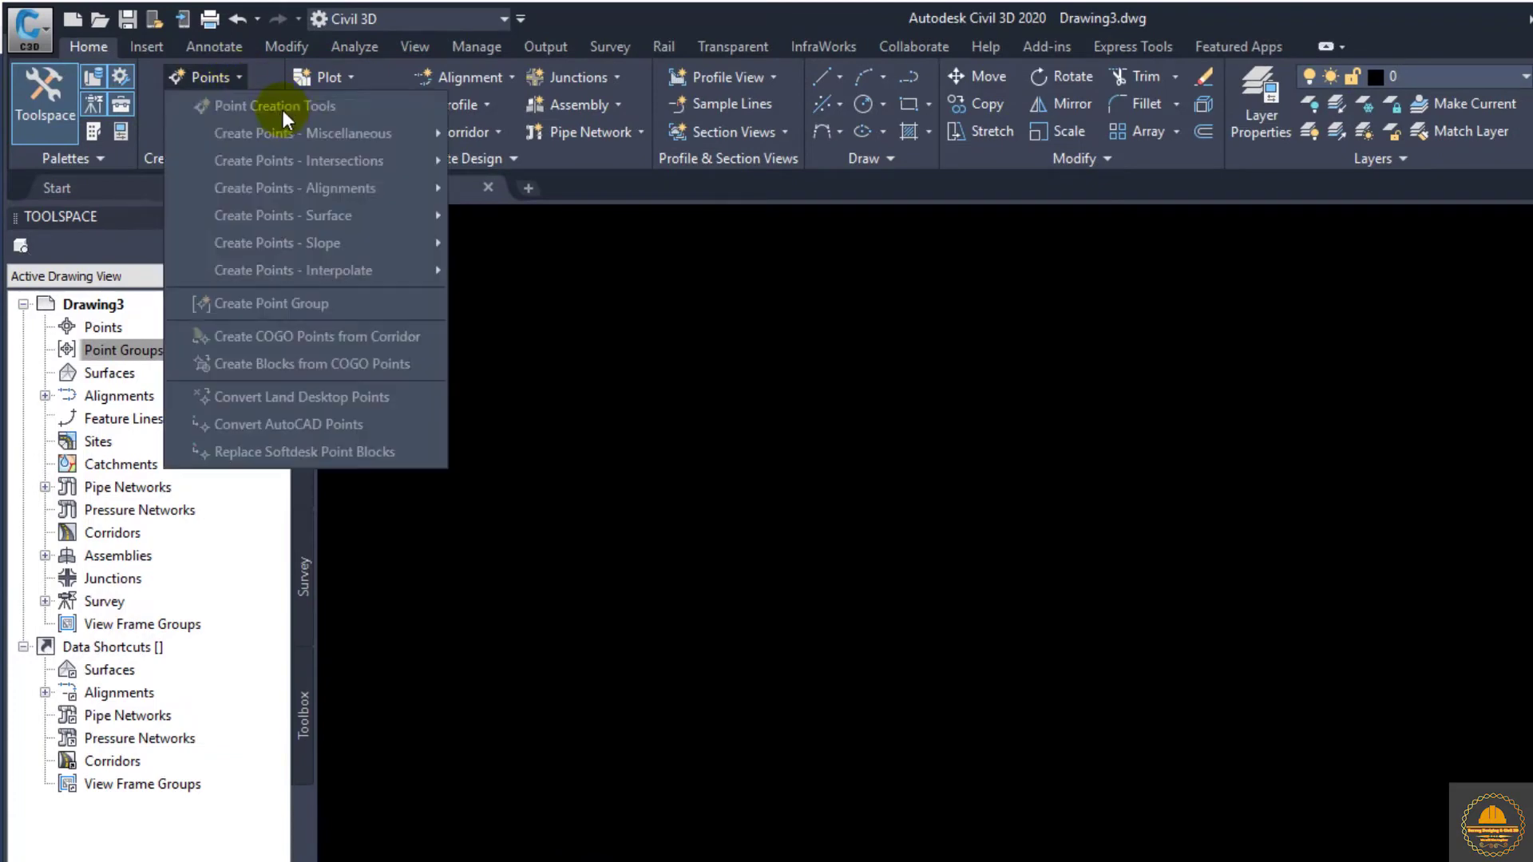
pyautogui.click(271, 105)
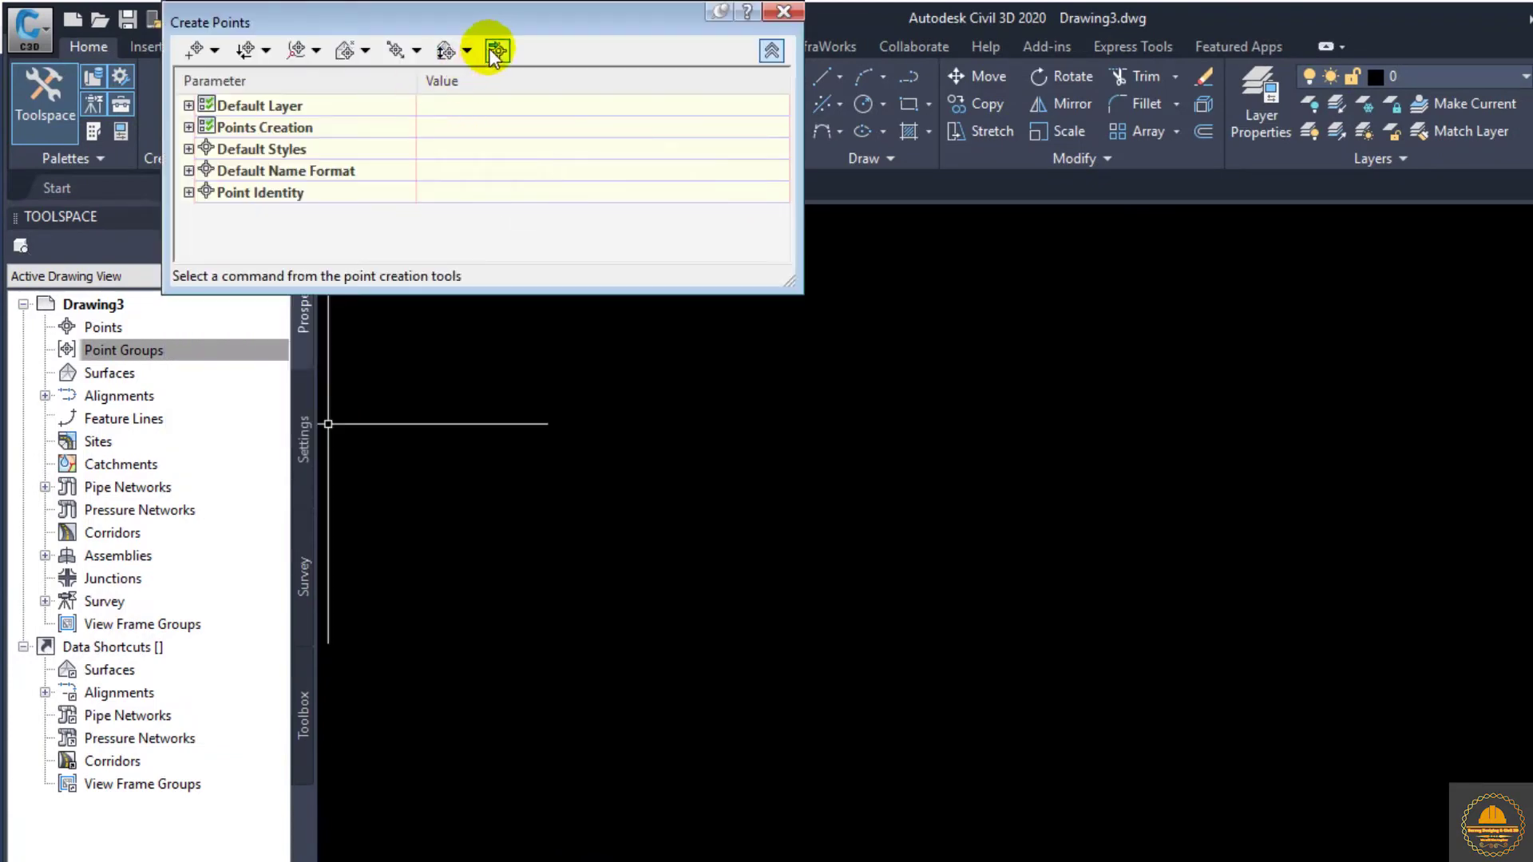
pyautogui.click(495, 51)
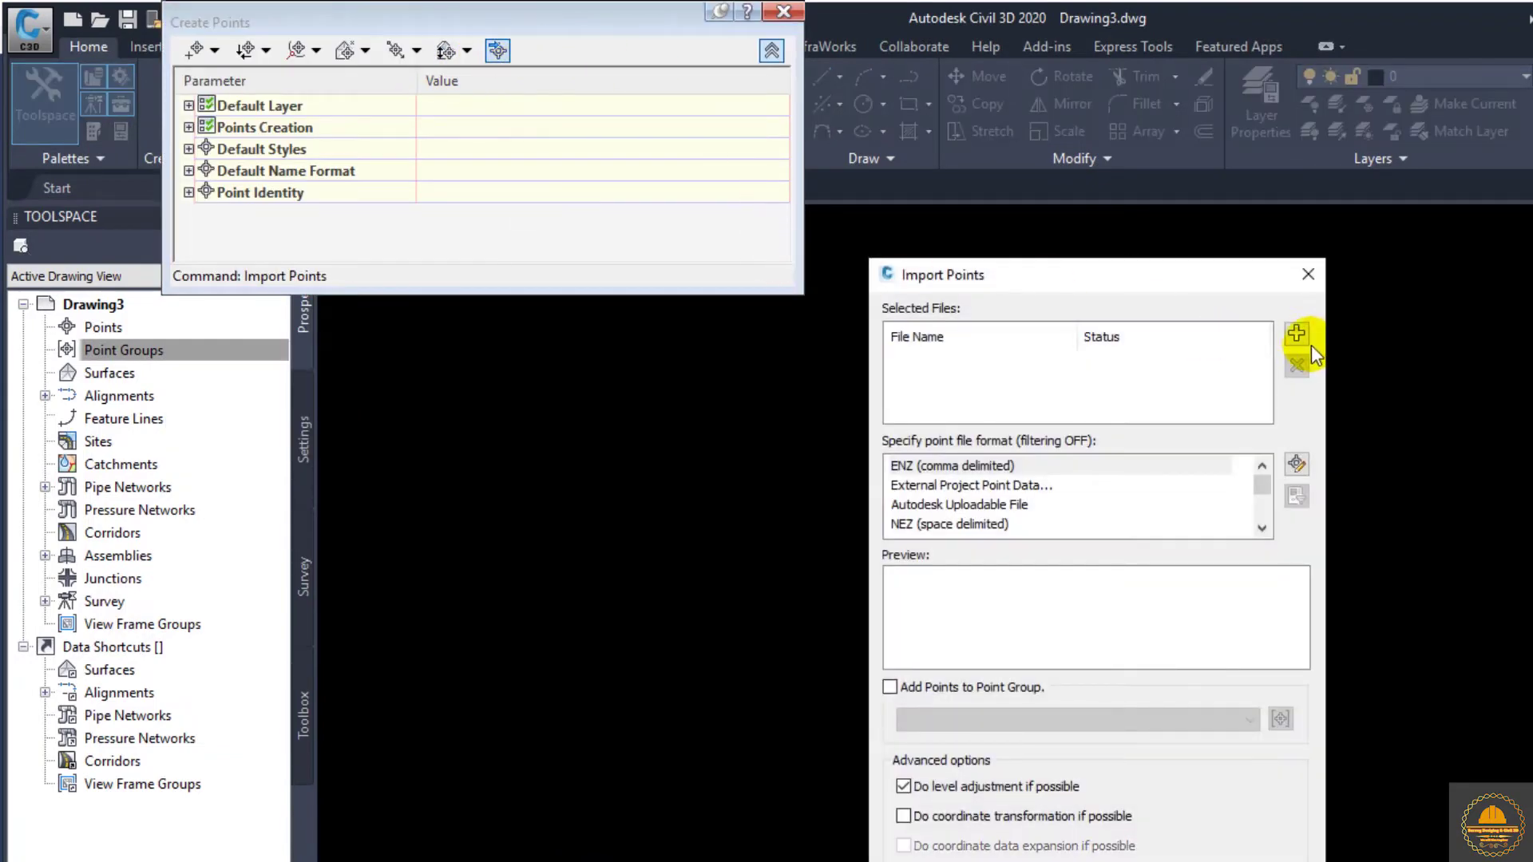
pyautogui.click(1301, 332)
pyautogui.click(1038, 482)
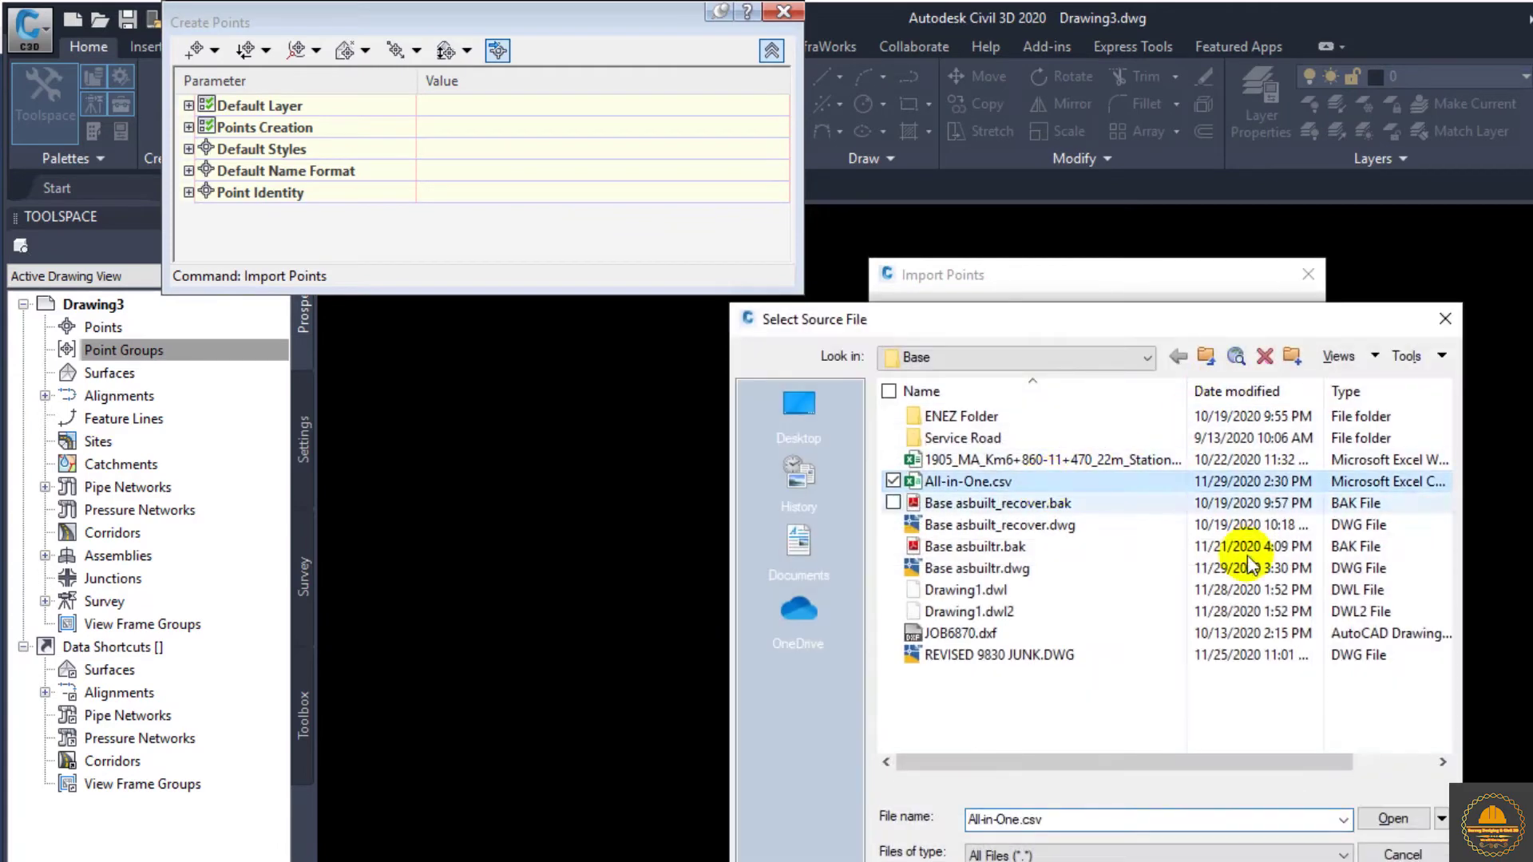
pyautogui.click(1392, 819)
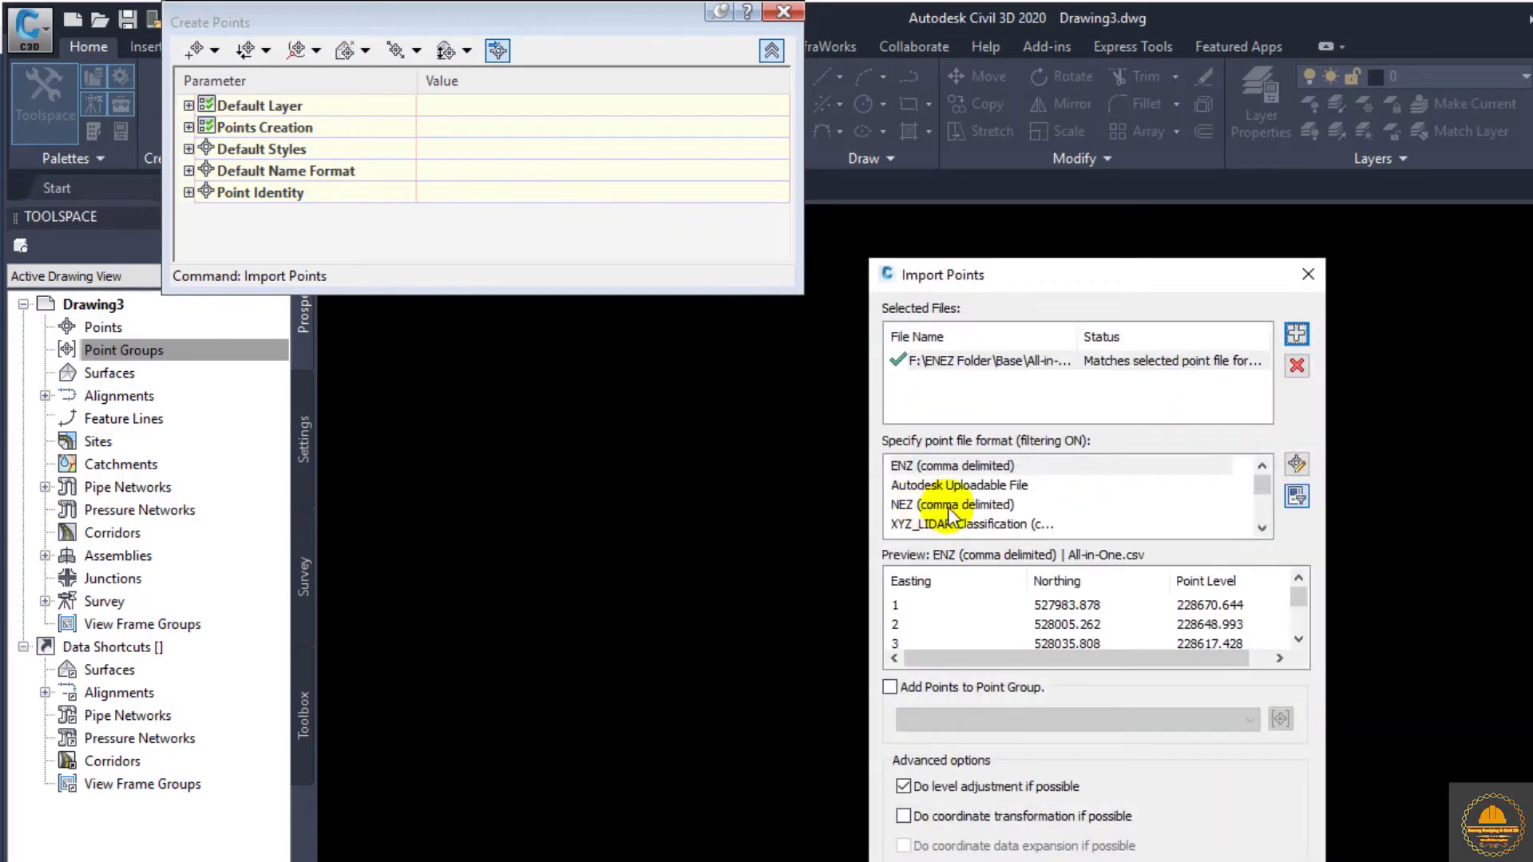
# Import the file as PENZ (comma delimited) into a point group
pyautogui.scroll(-1, 951, 517)
pyautogui.click(935, 489)
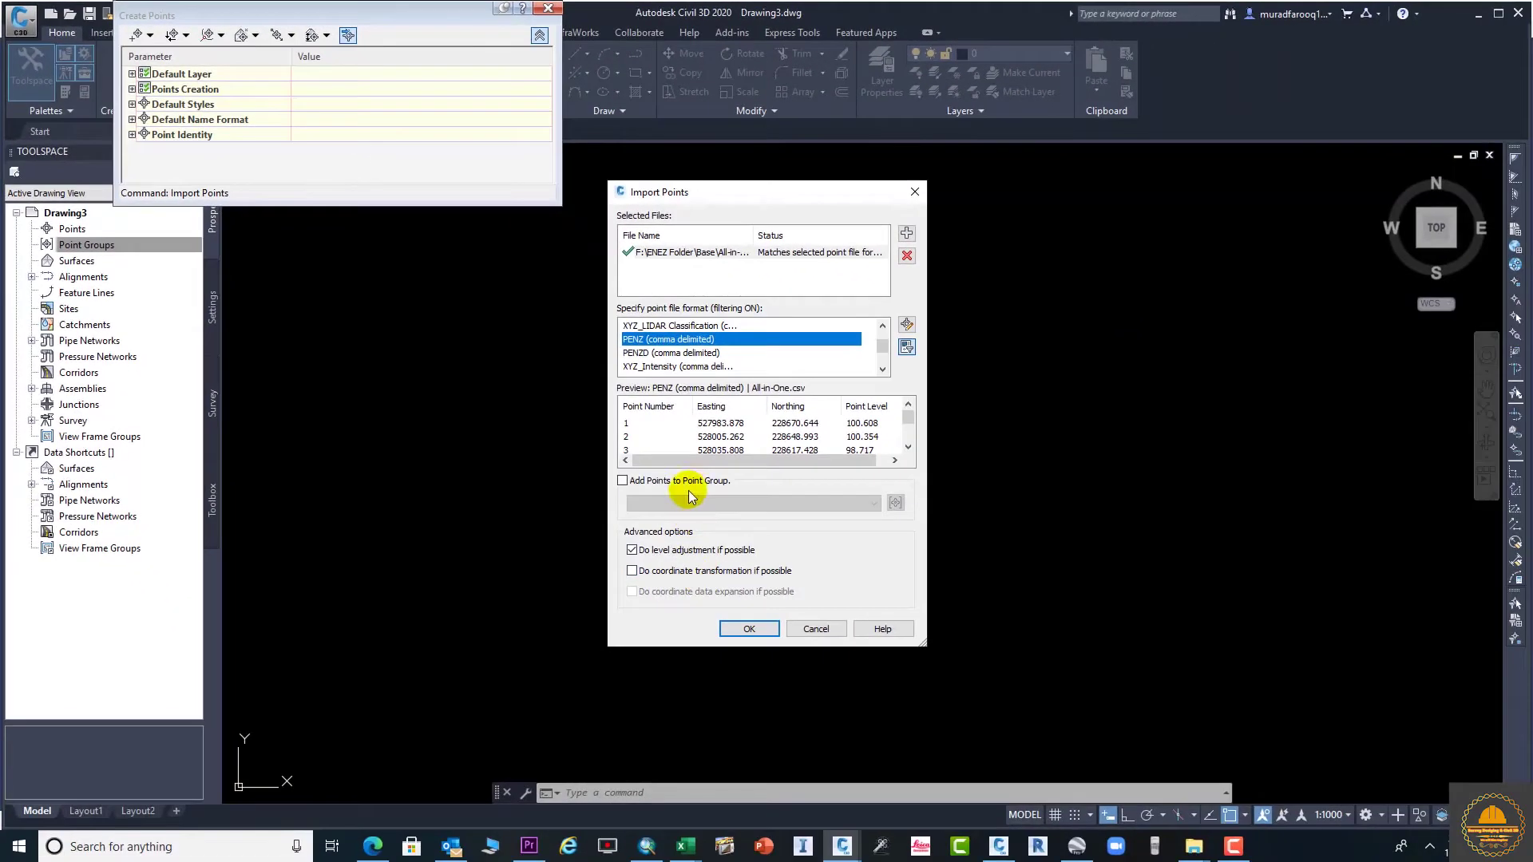
pyautogui.click(671, 517)
pyautogui.click(750, 628)
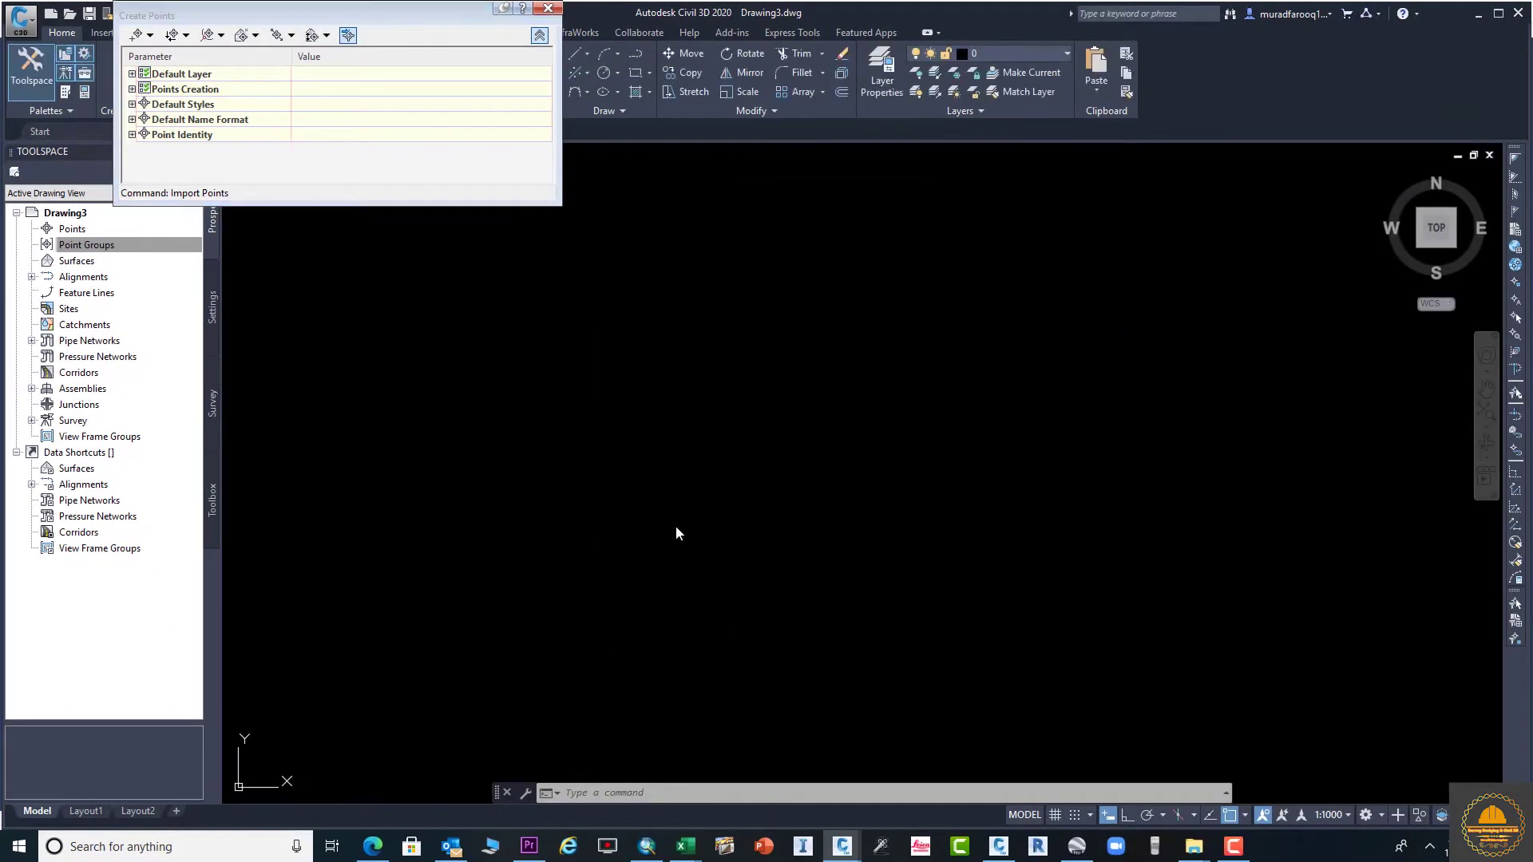
pyautogui.click(549, 10)
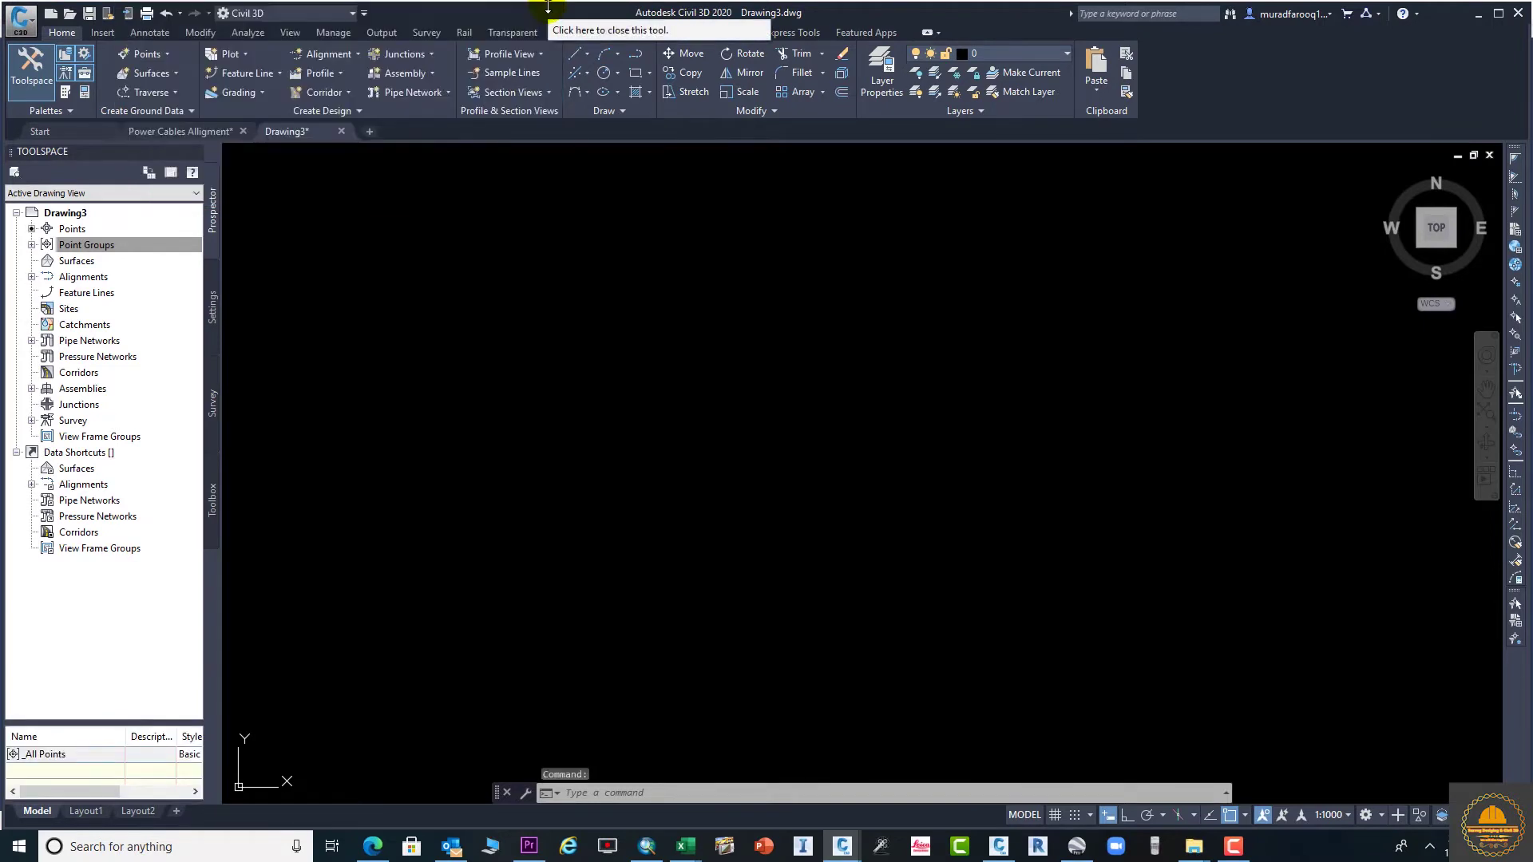
# Expand Point Groups, zoom to extents and zoom in on the imported points
pyautogui.click(72, 245)
pyautogui.click(32, 245)
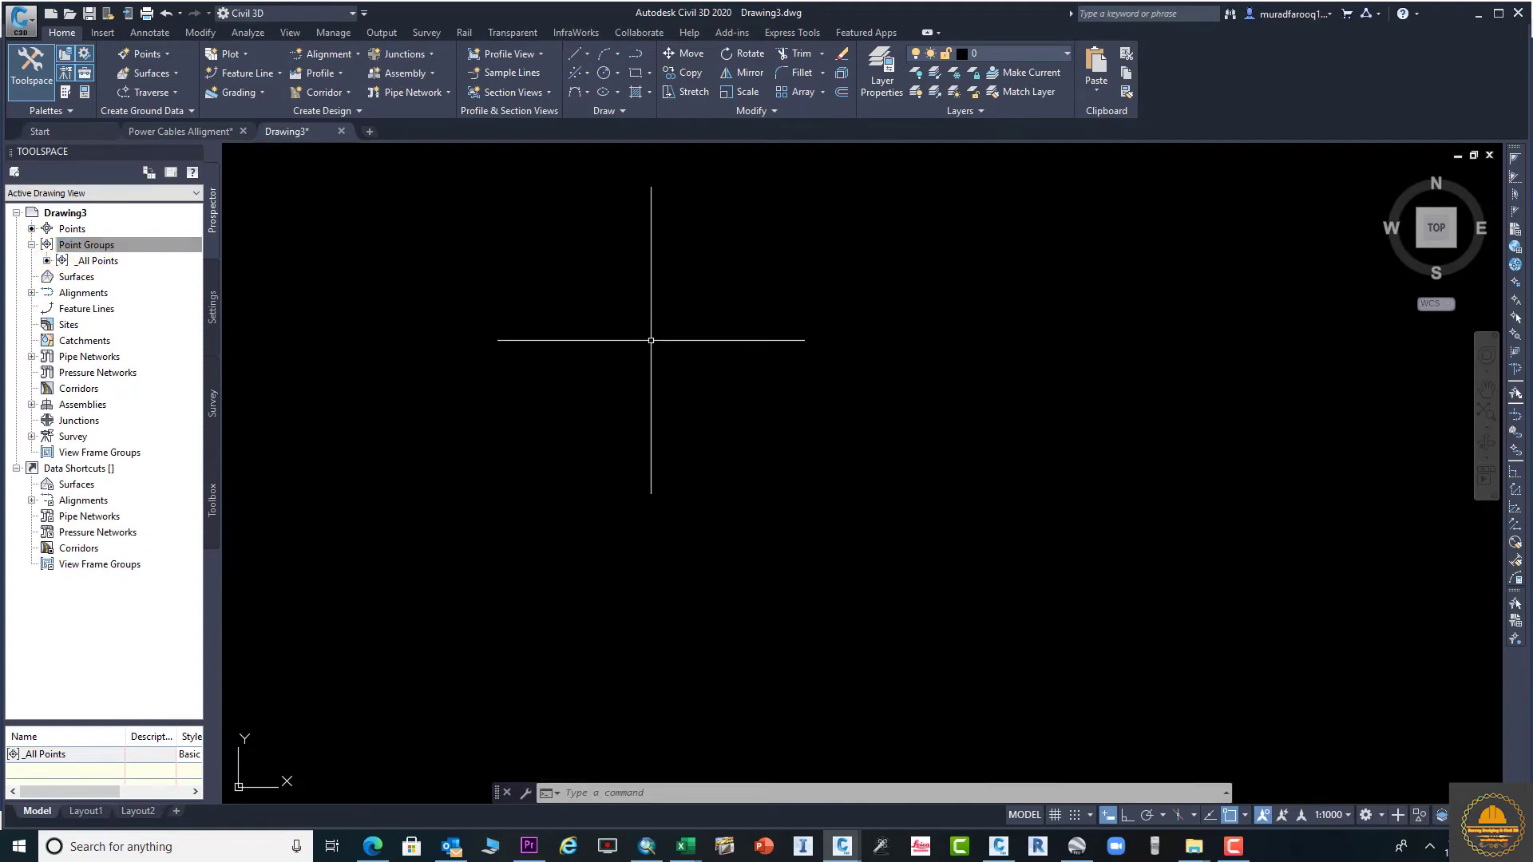
pyautogui.write('Z')
pyautogui.press('Return')
pyautogui.write('e')
pyautogui.press('Return')
pyautogui.moveTo(1139, 308); pyautogui.dragTo(1088, 400, button='middle')
pyautogui.scroll(3, 1094, 339)
pyautogui.moveTo(1095, 339); pyautogui.dragTo(984, 573, button='middle')
pyautogui.scroll(5, 984, 573)
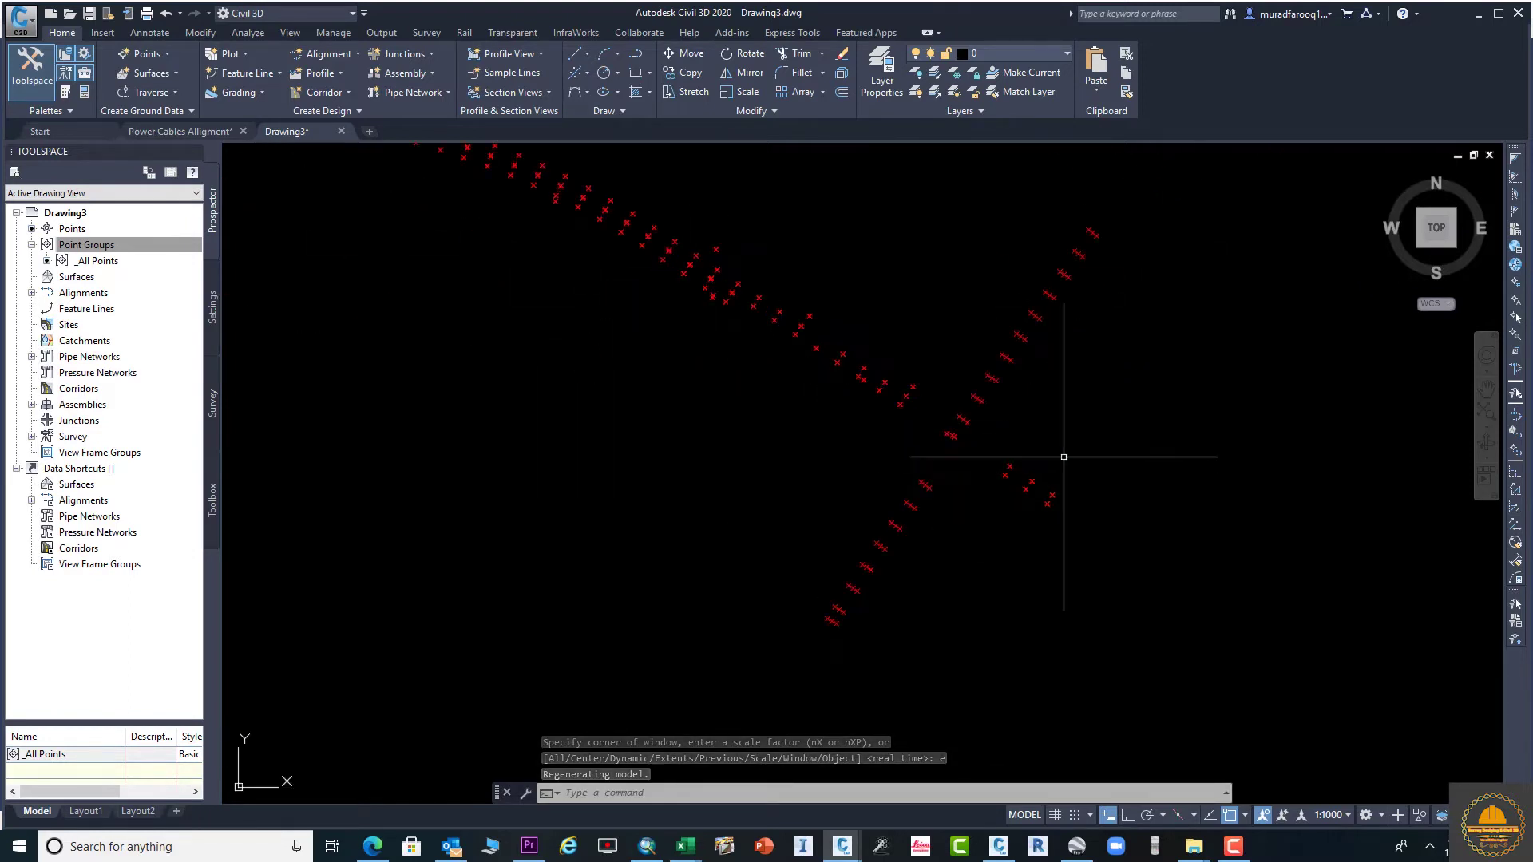
# Set the annotation scale to 1:200
pyautogui.click(1348, 815)
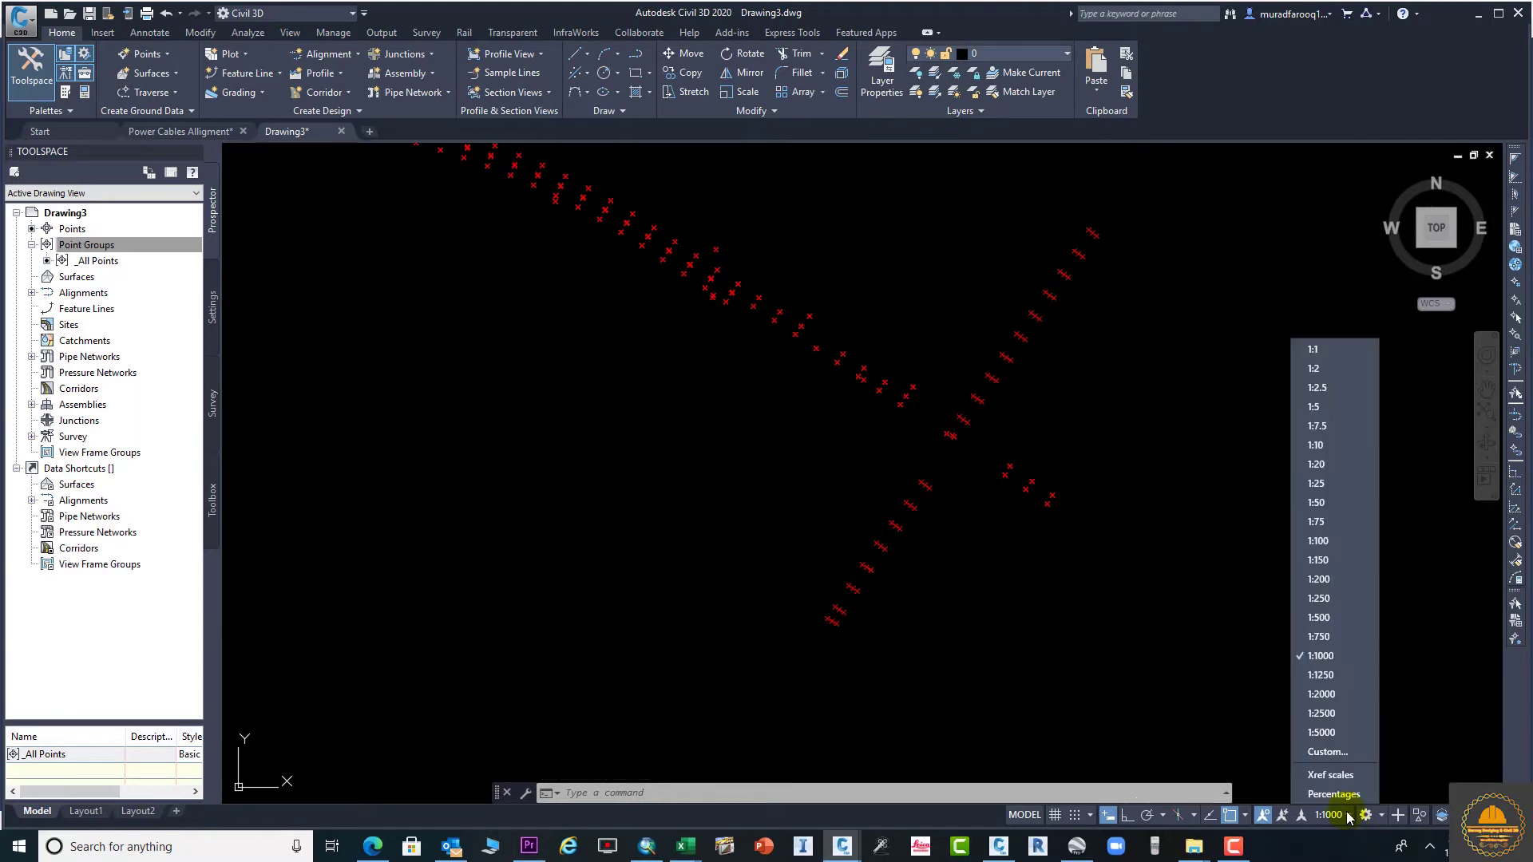
pyautogui.click(1330, 583)
pyautogui.scroll(4, 1088, 463)
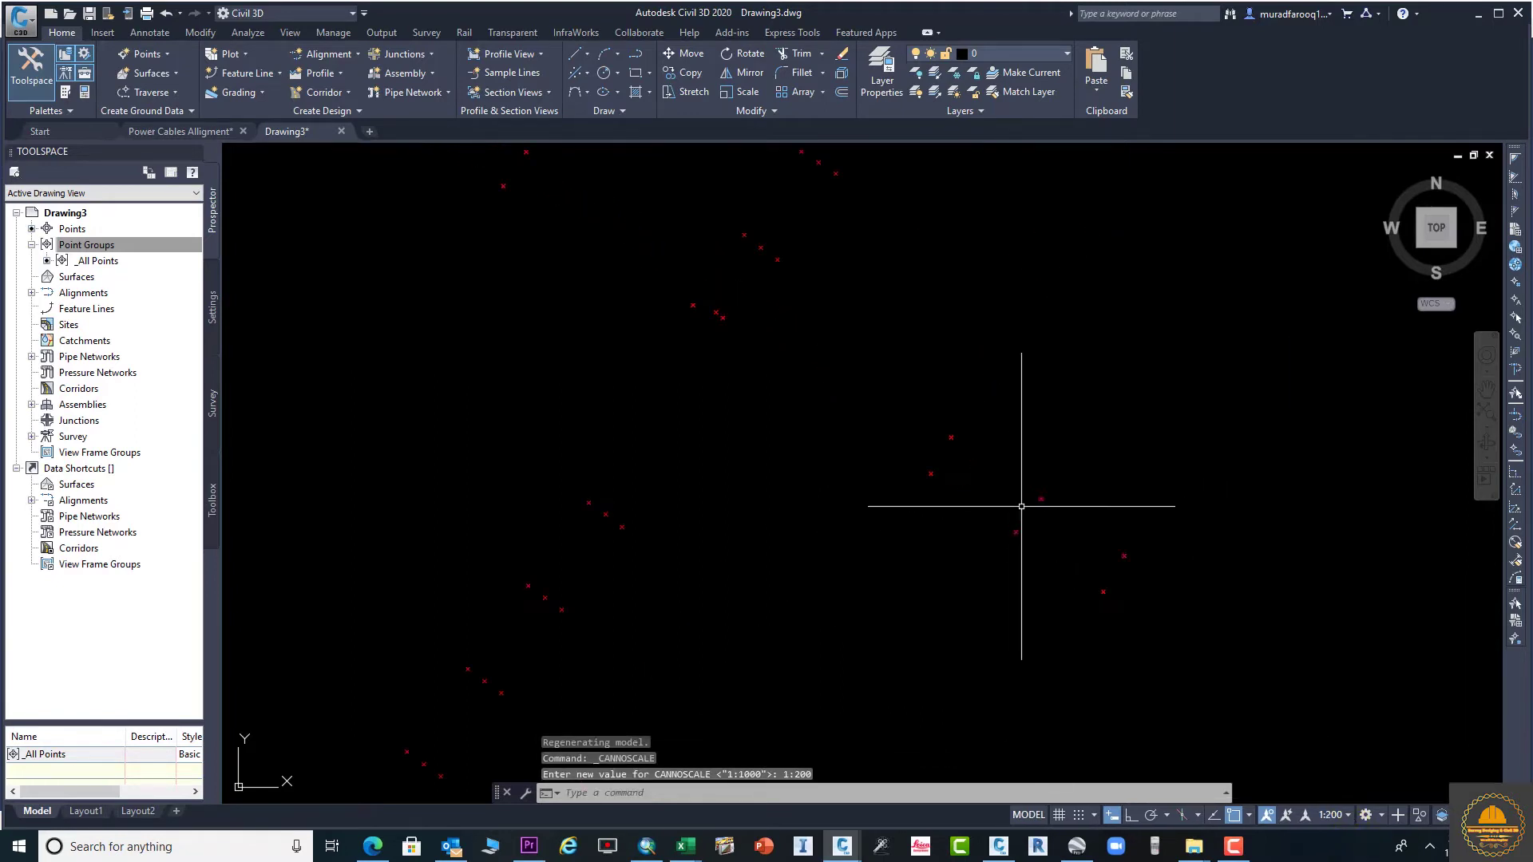
pyautogui.scroll(-5, 1036, 530)
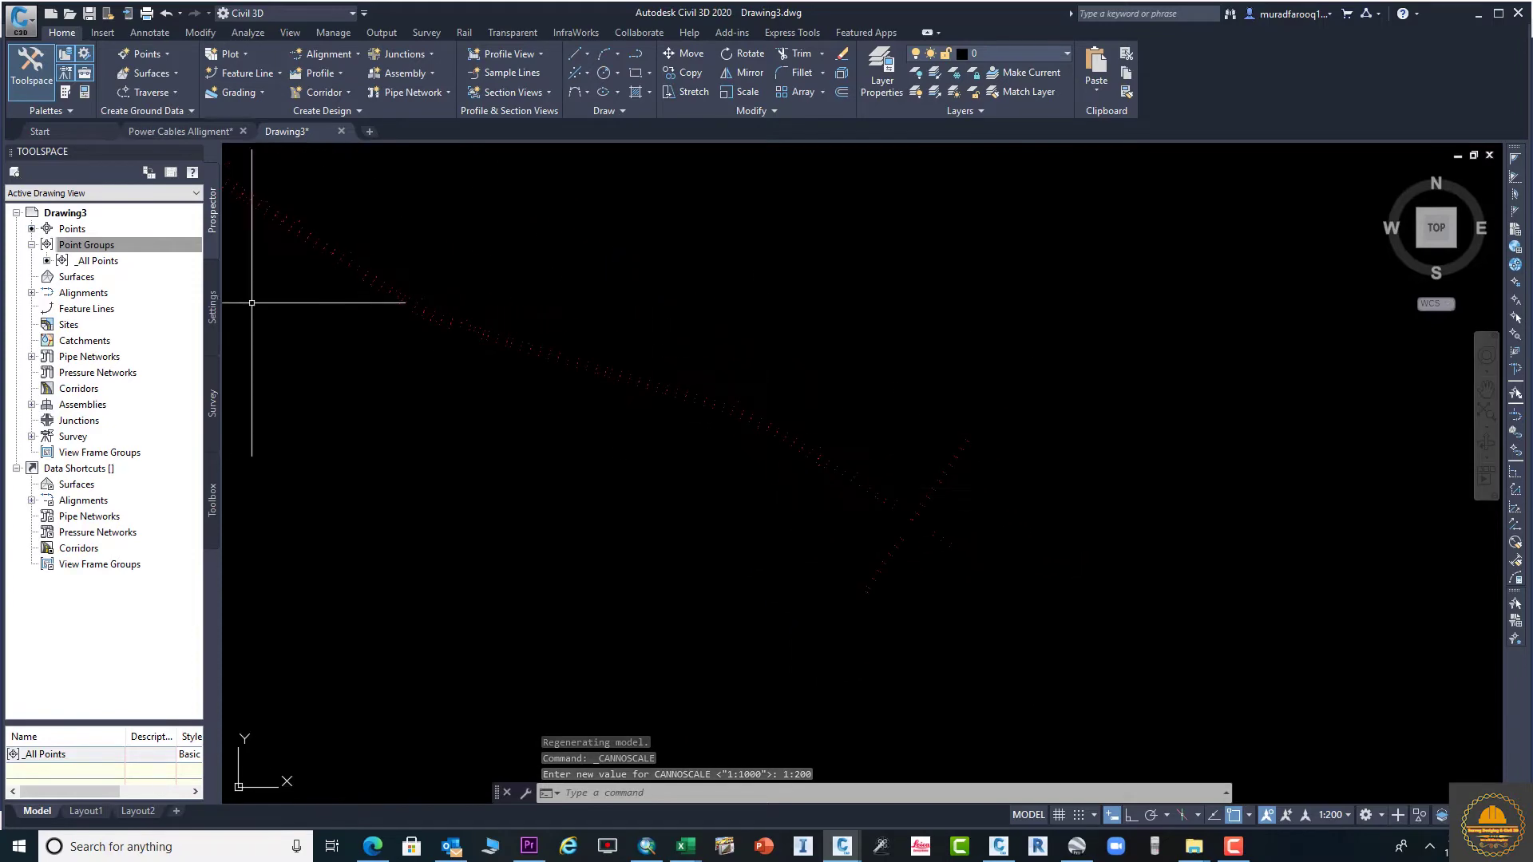
# Give _All Points the Benchmark point style and Point Number Only label style
pyautogui.click(141, 263)
pyautogui.rightClick(107, 259)
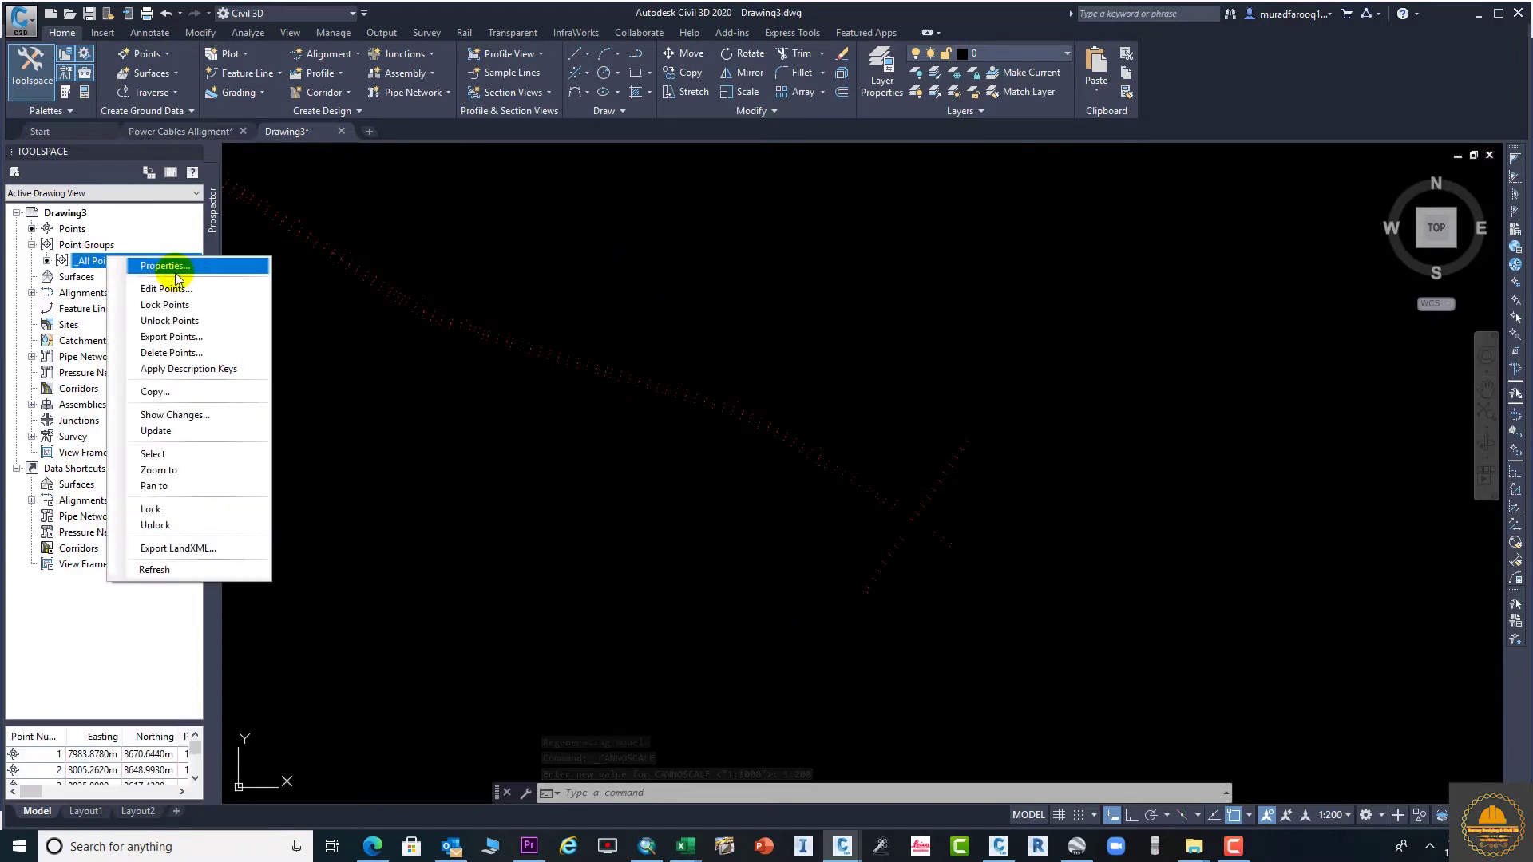
pyautogui.click(177, 270)
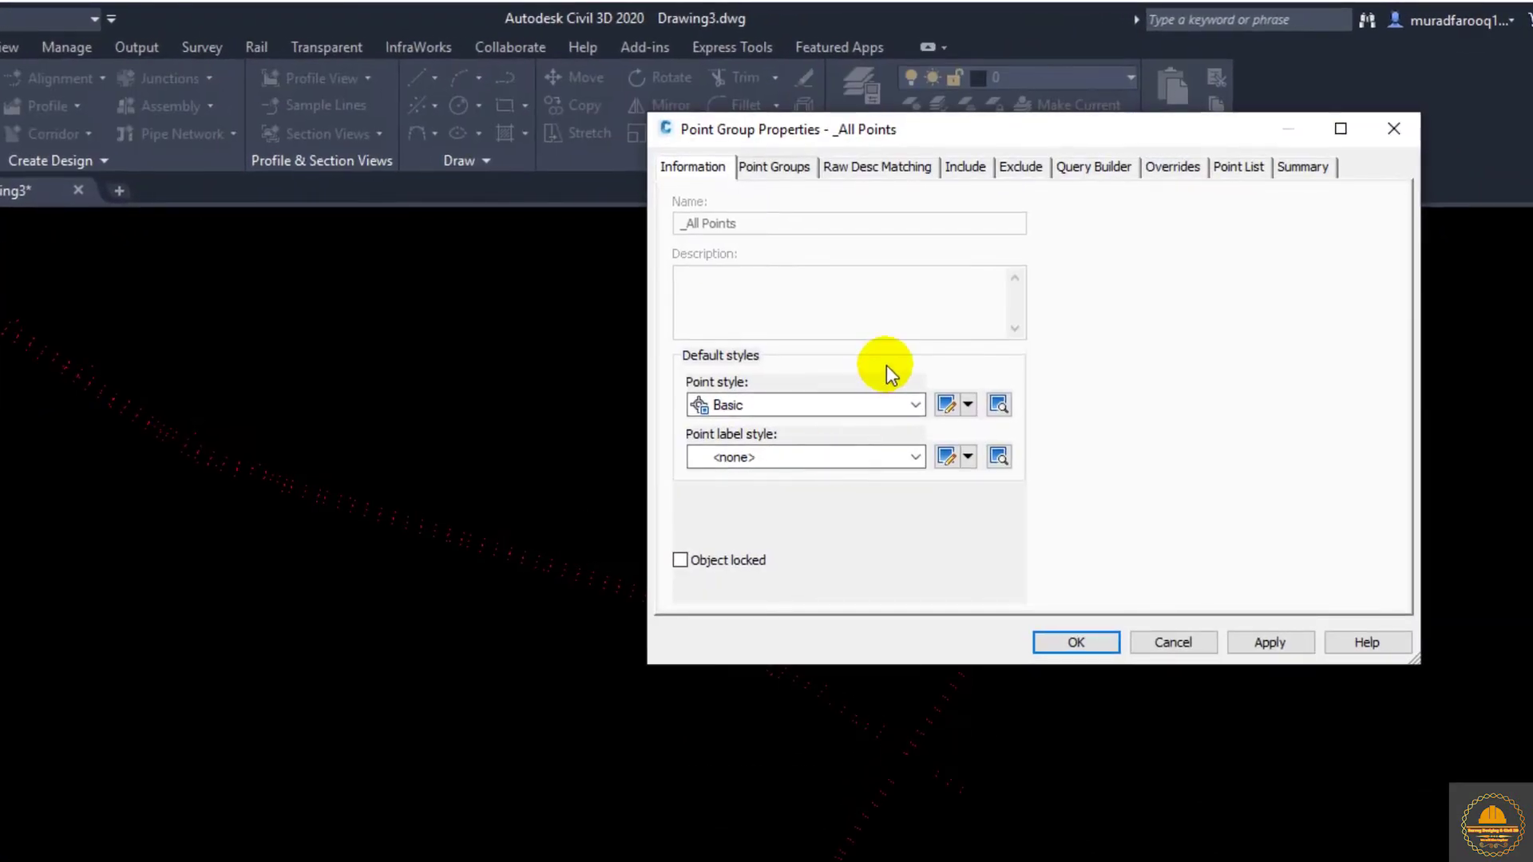
pyautogui.click(910, 405)
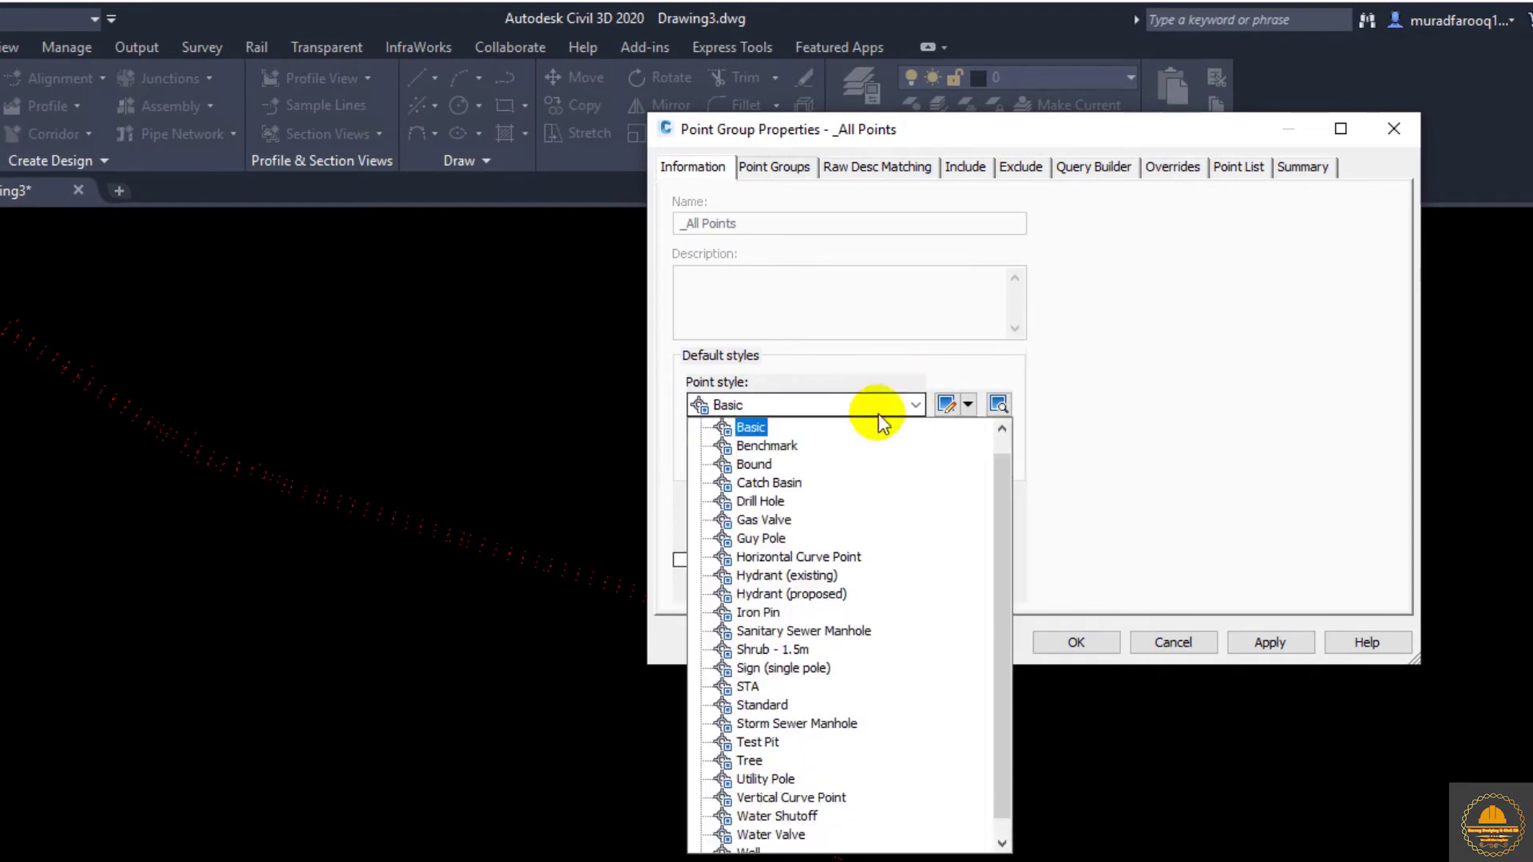
pyautogui.click(756, 446)
pyautogui.click(916, 458)
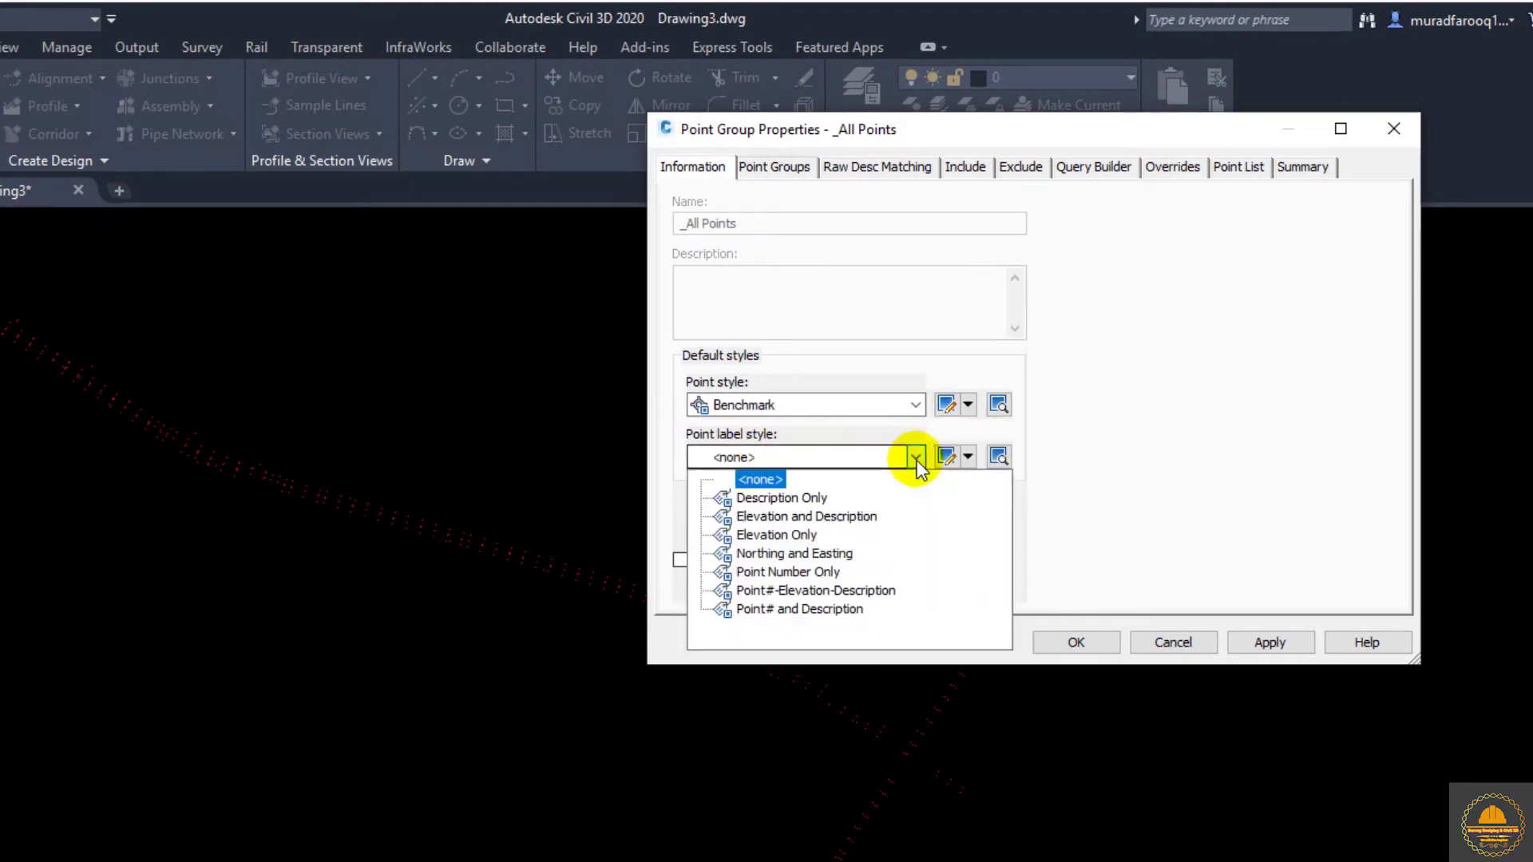
pyautogui.click(790, 571)
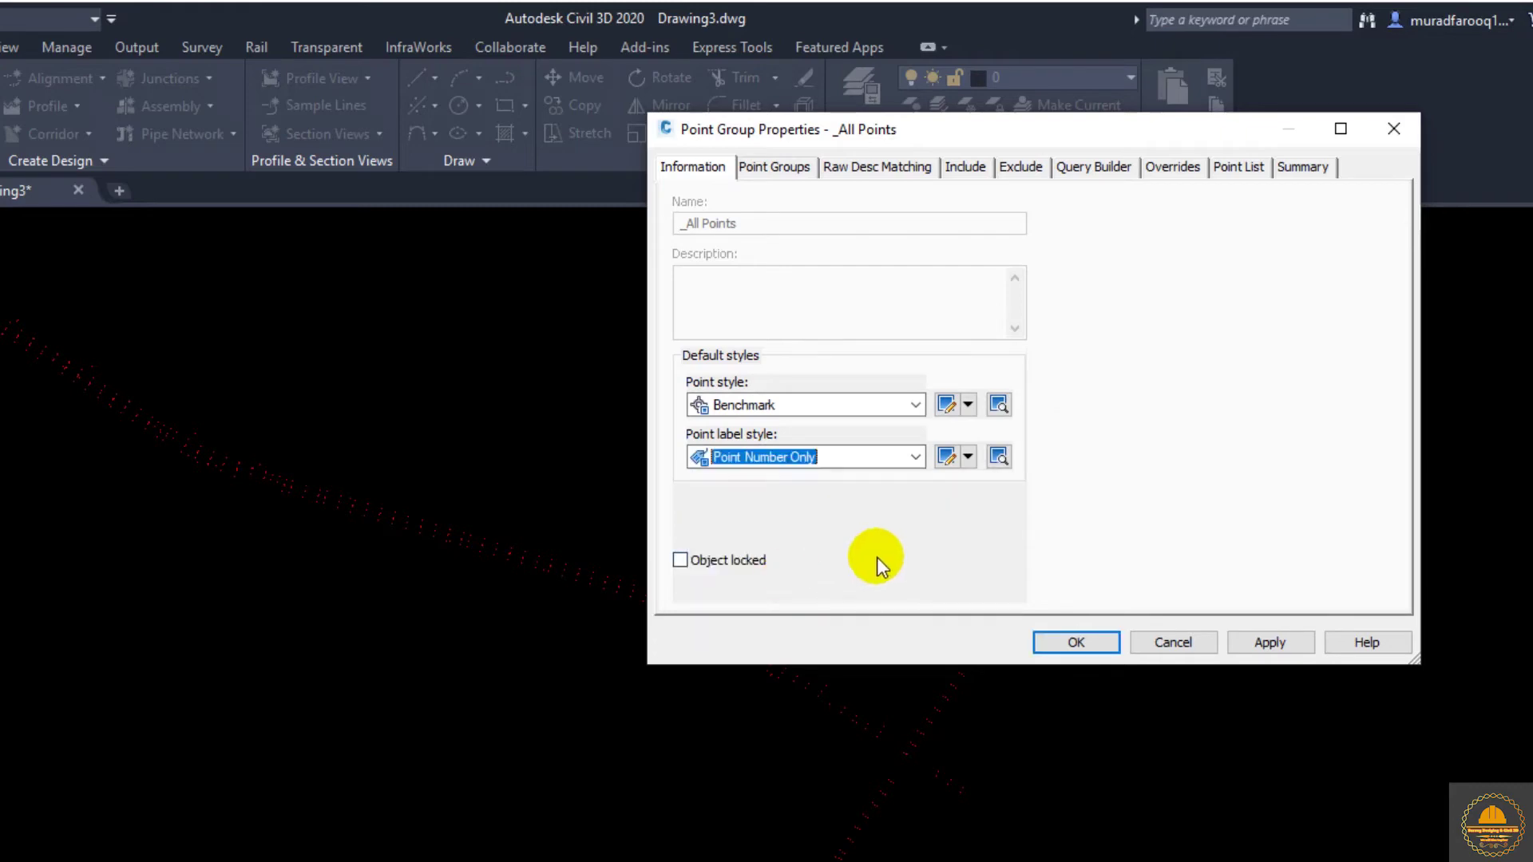
pyautogui.click(1105, 645)
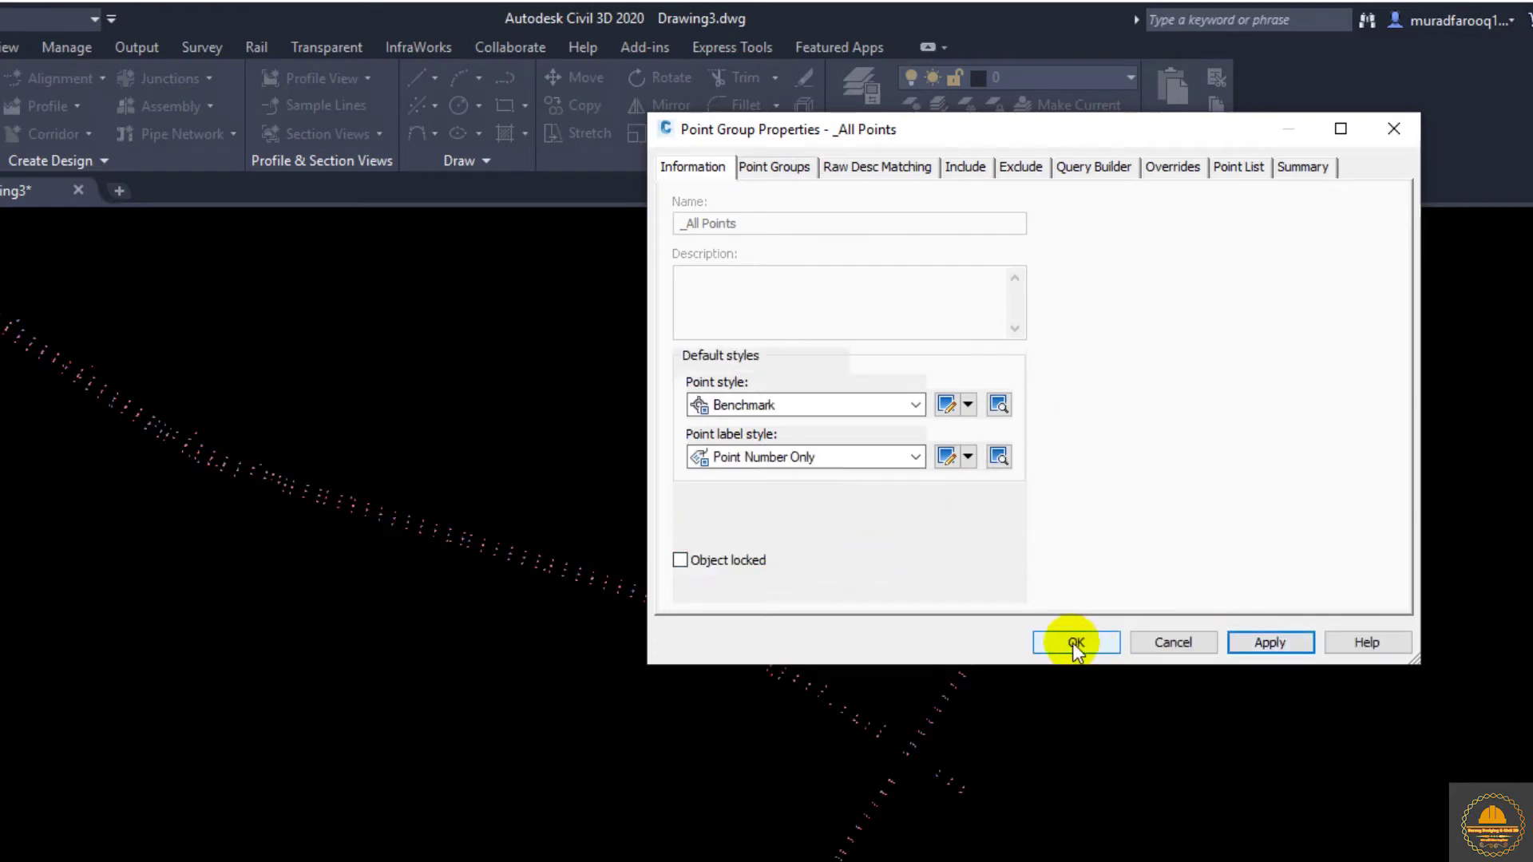
# Edit the Benchmark style's display: marker cyan, label green
pyautogui.click(947, 406)
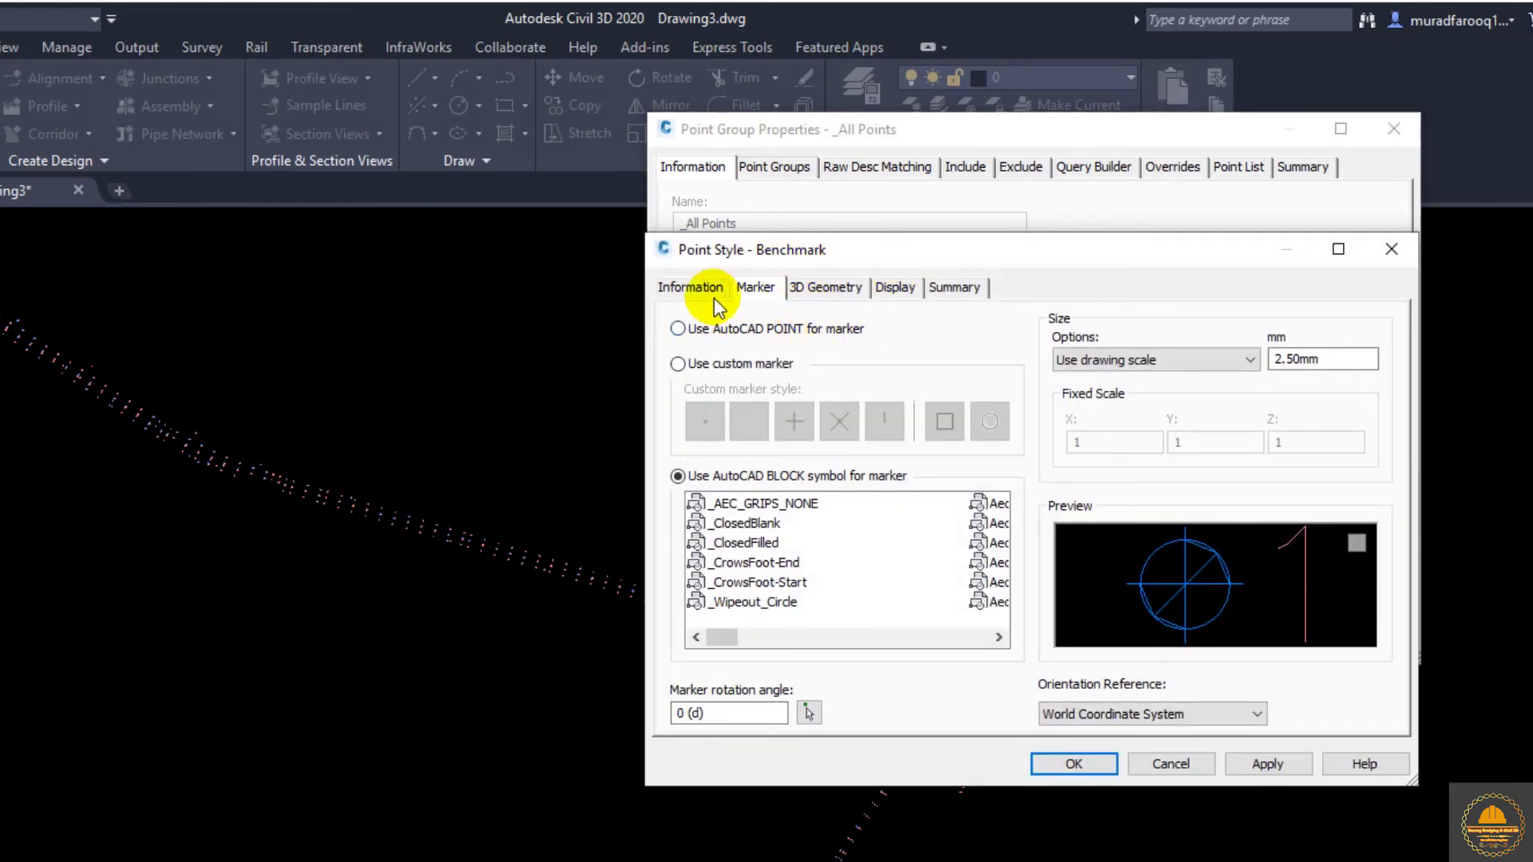
pyautogui.click(825, 286)
pyautogui.click(895, 286)
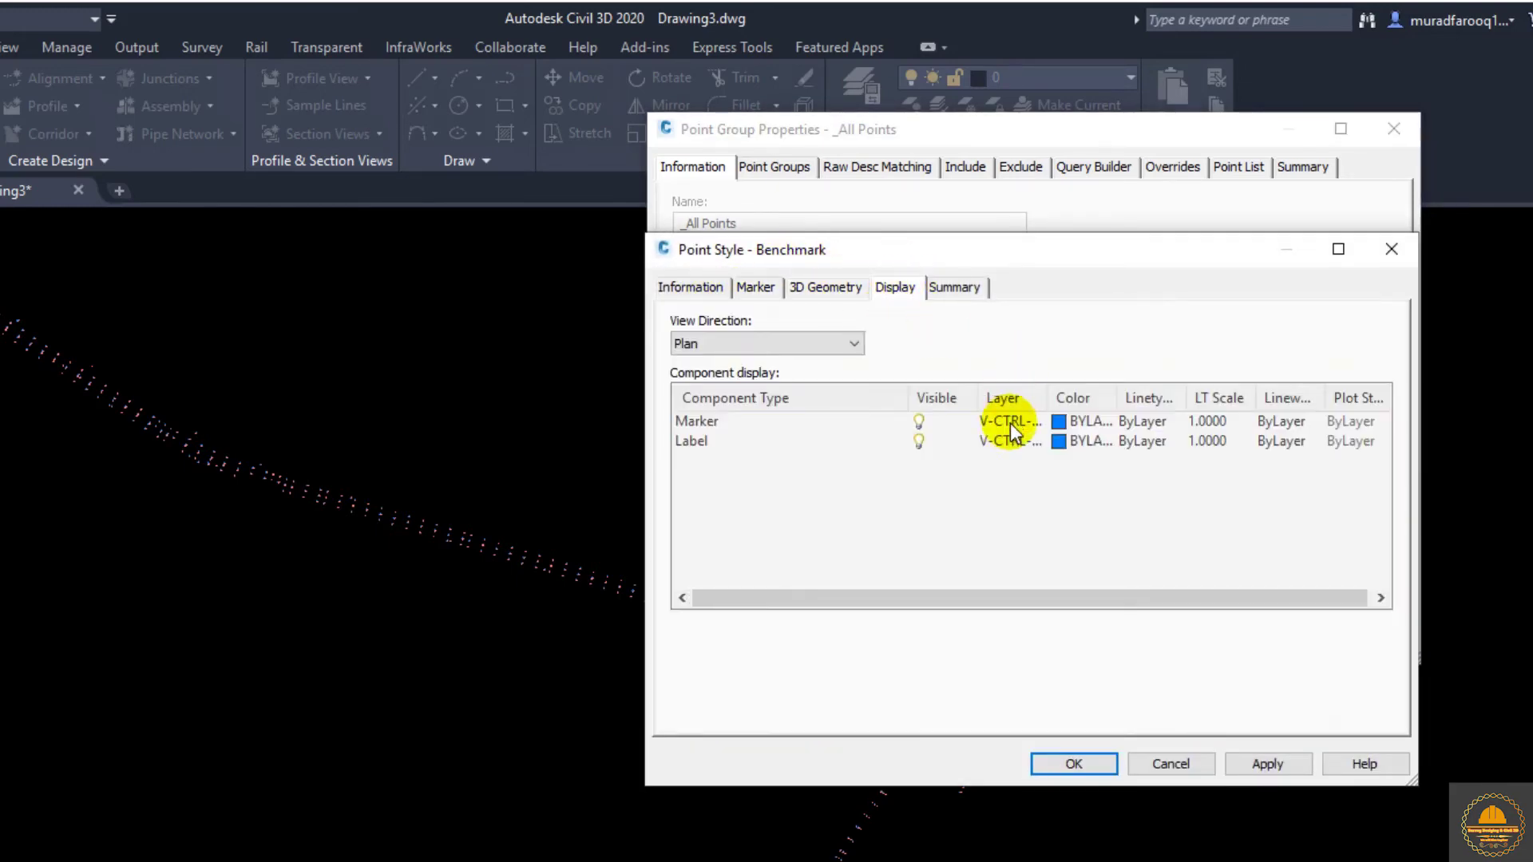
pyautogui.click(1056, 431)
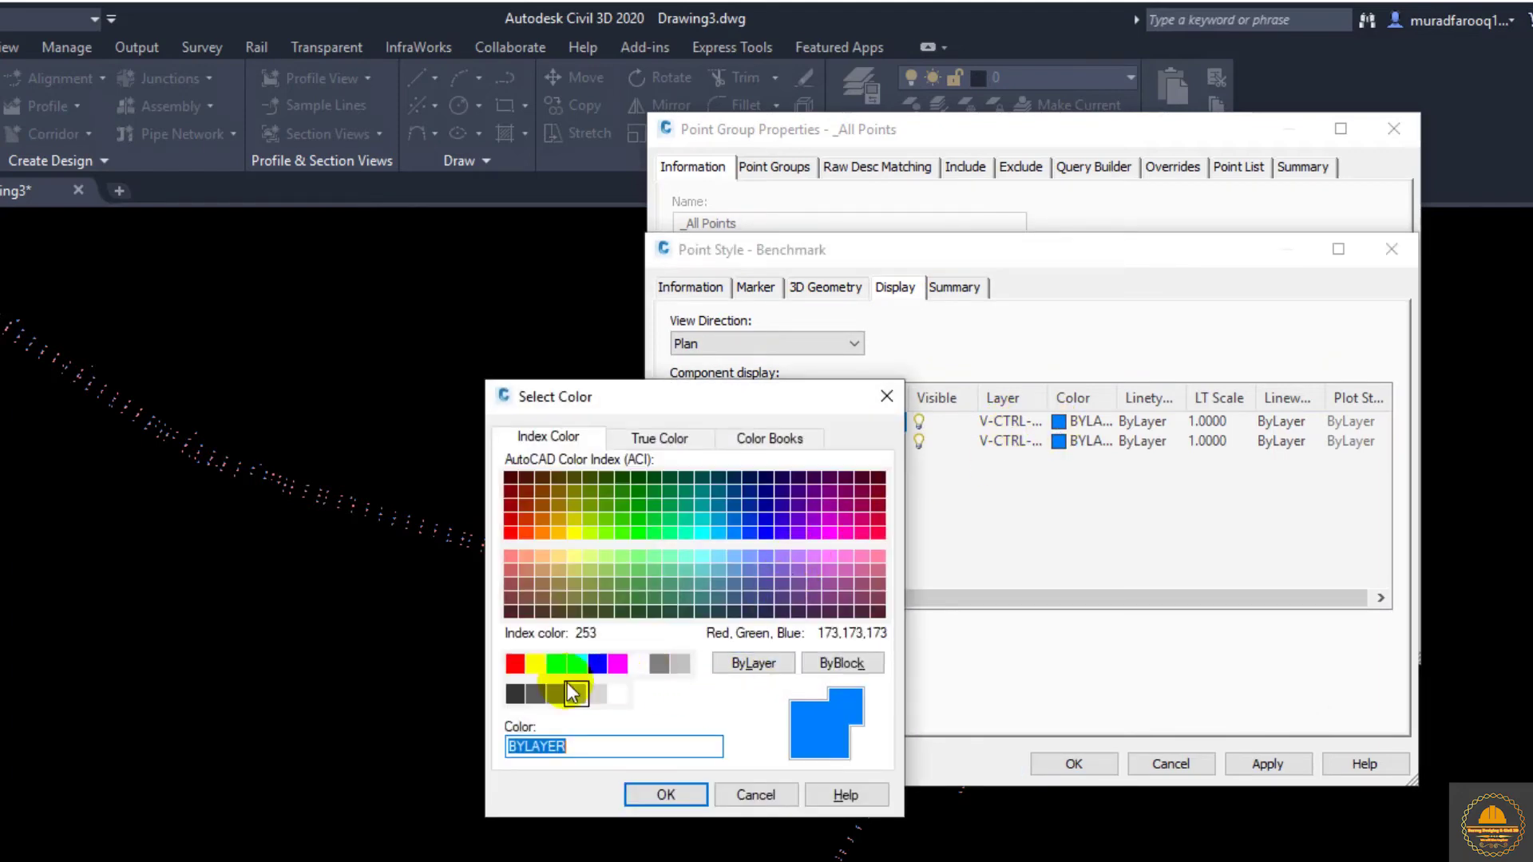
pyautogui.click(576, 664)
pyautogui.click(688, 793)
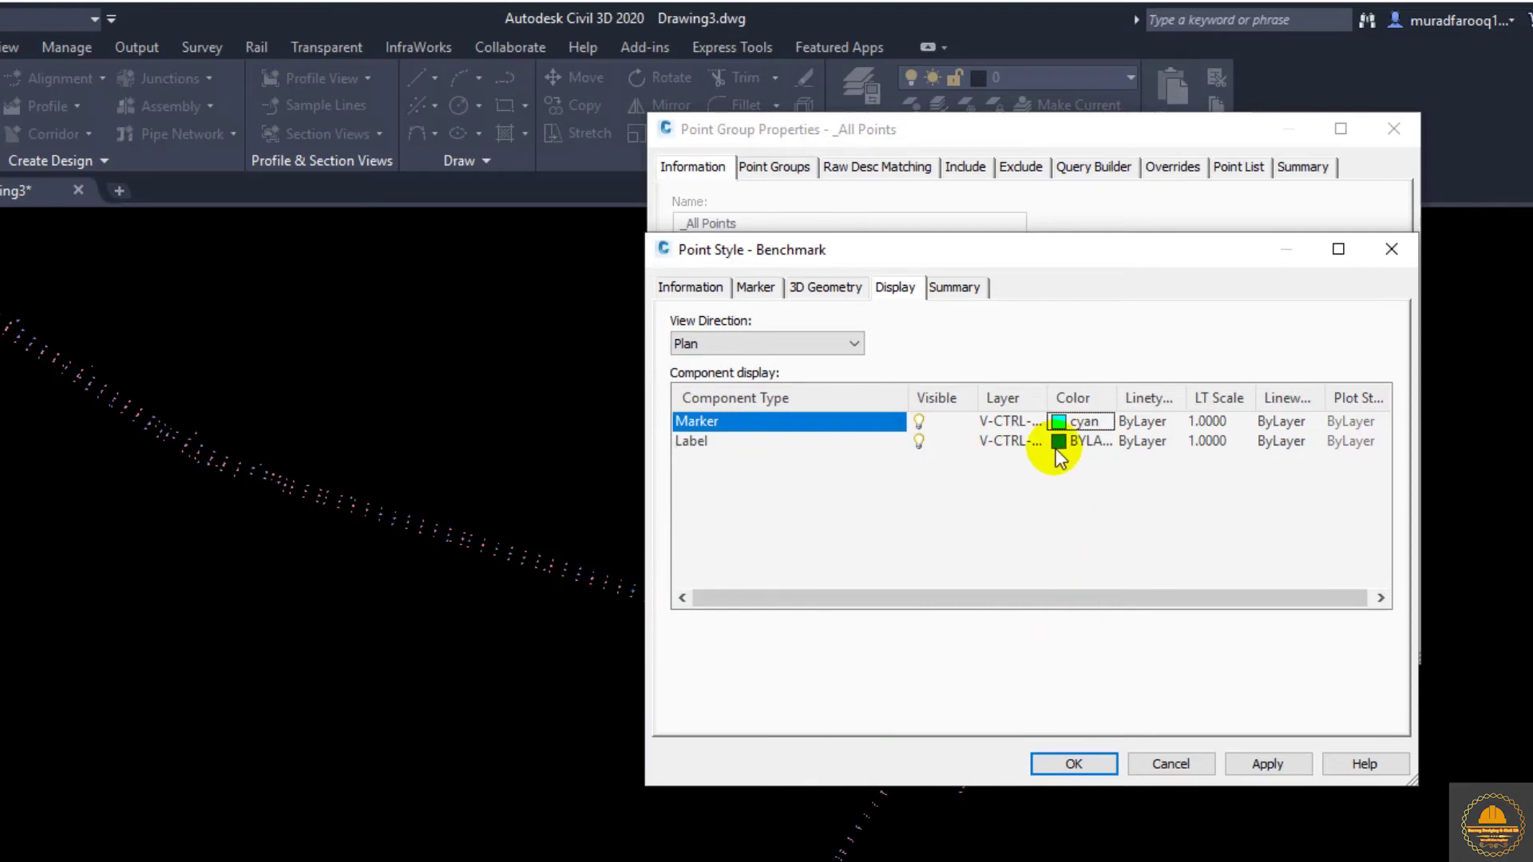
pyautogui.click(1058, 442)
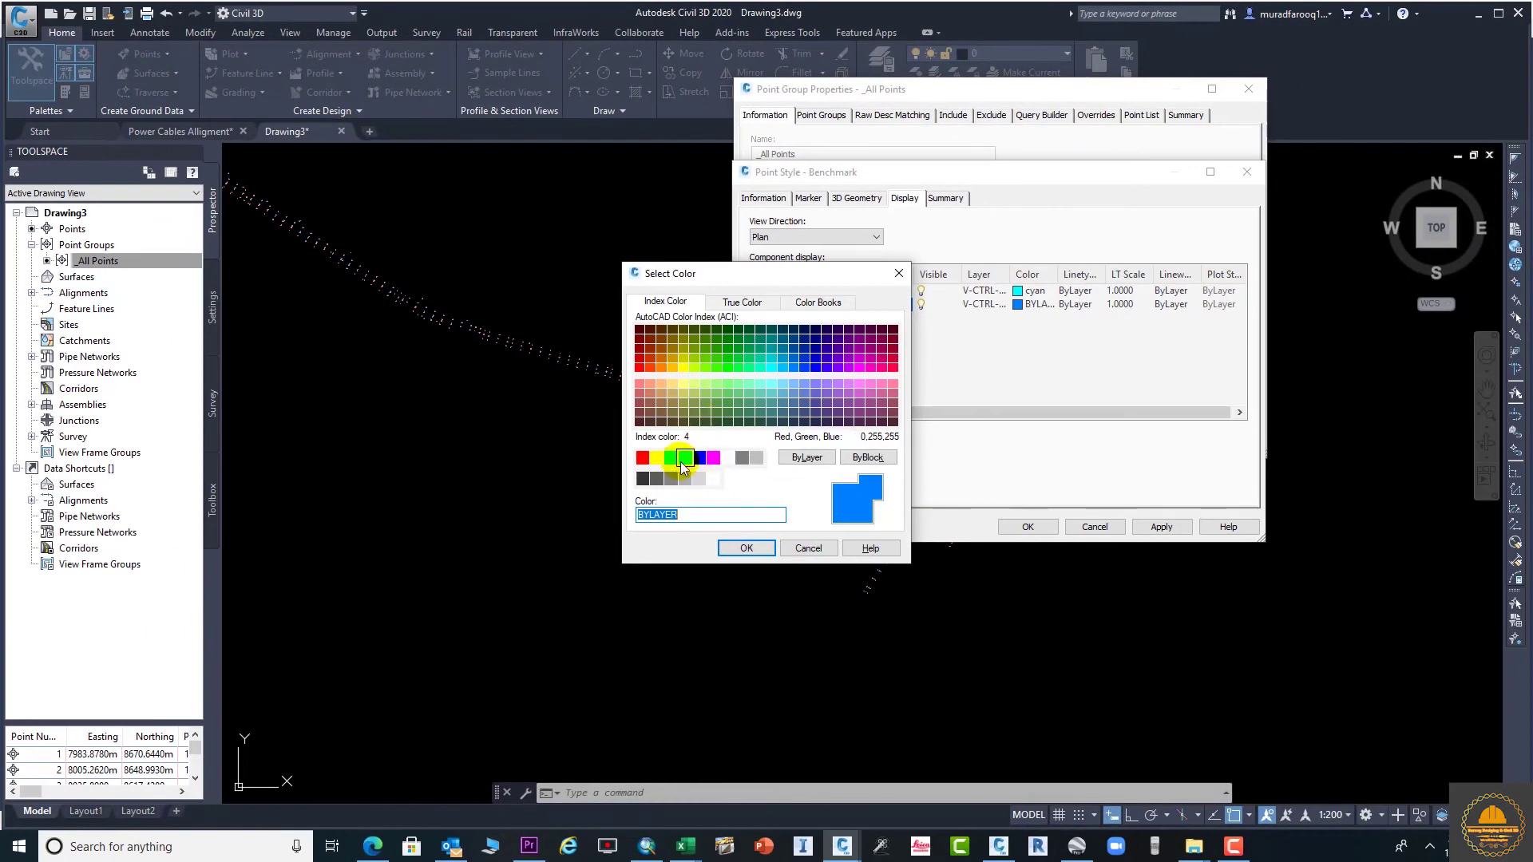
pyautogui.click(673, 460)
pyautogui.click(746, 547)
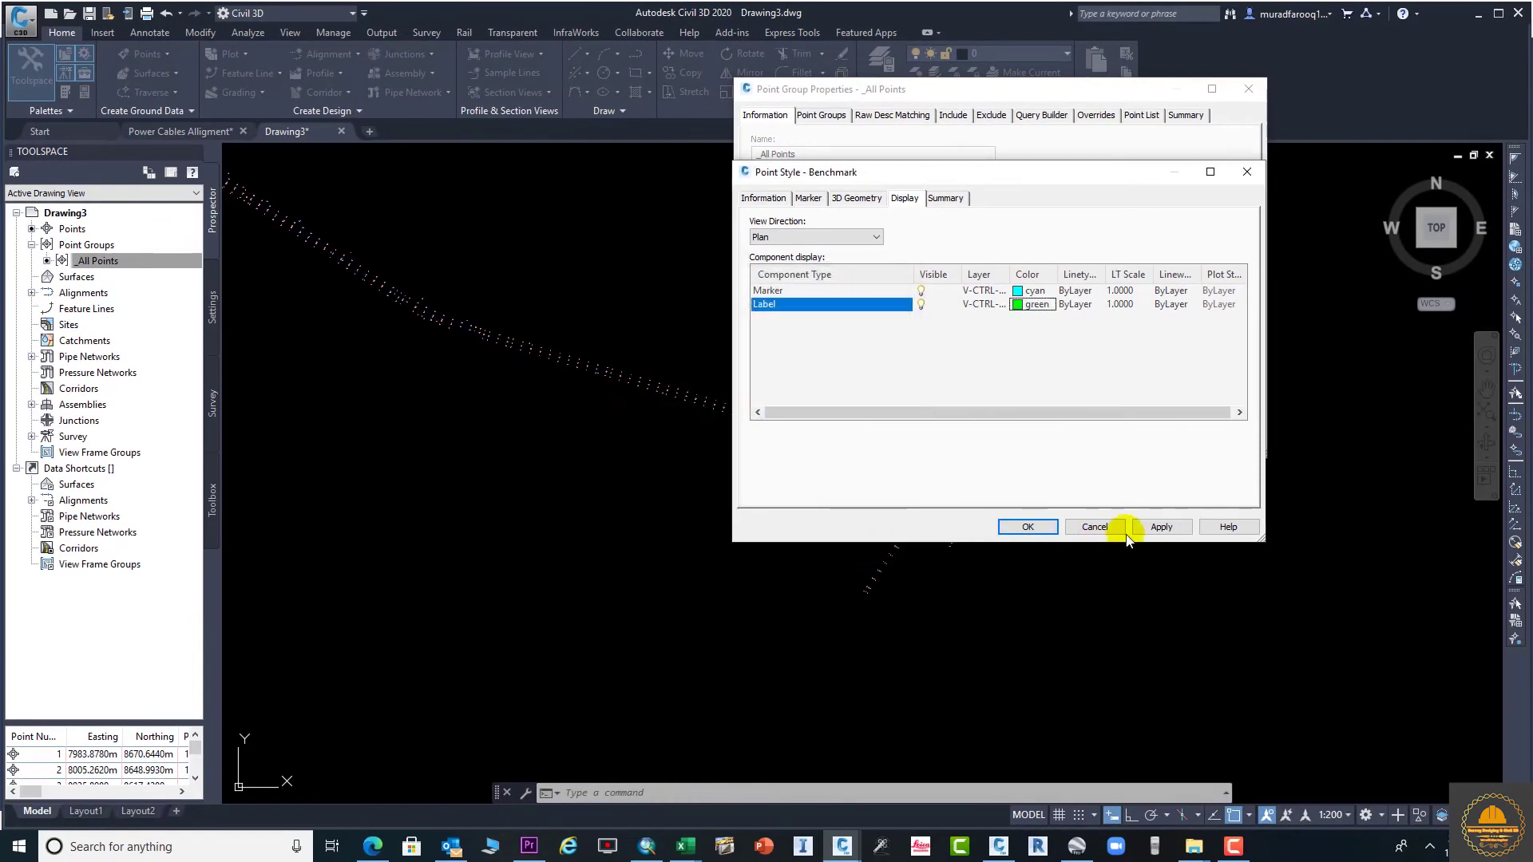
pyautogui.click(1029, 527)
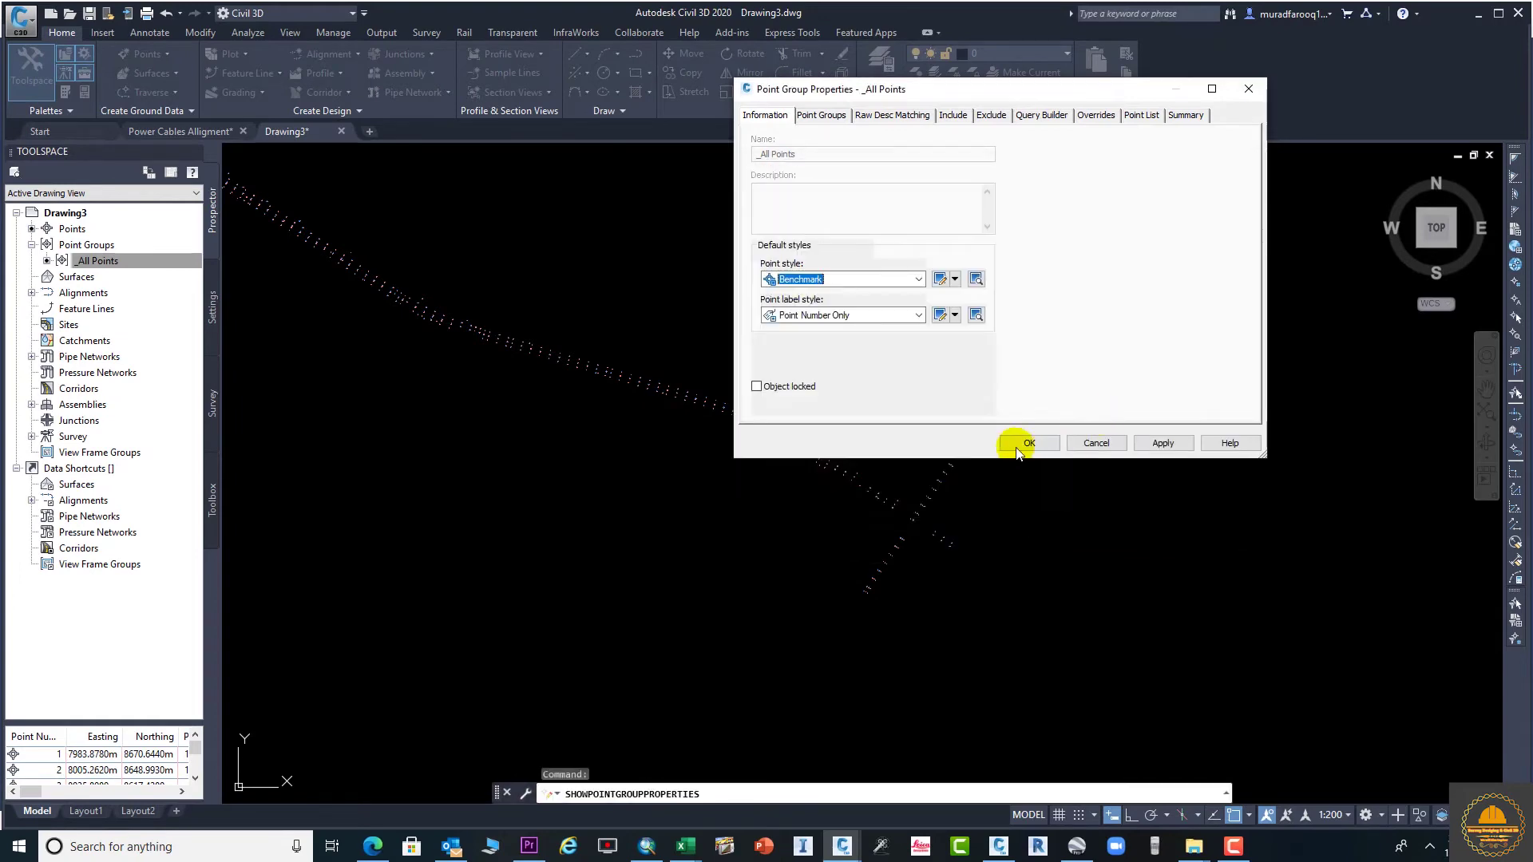
# Keep Benchmark as the group's point style and apply the changes
pyautogui.click(881, 281)
pyautogui.click(881, 281)
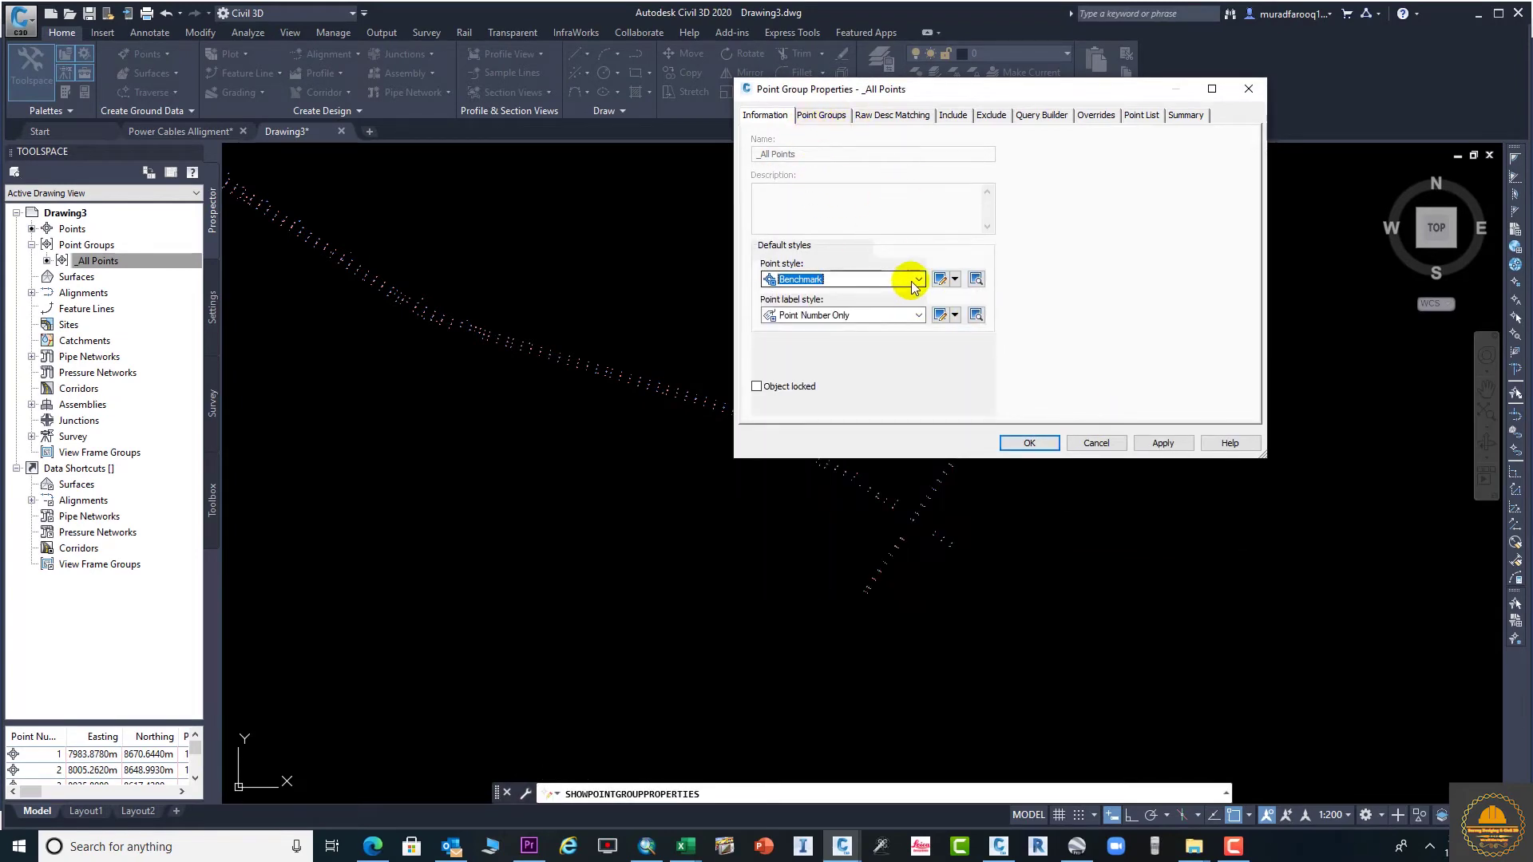
pyautogui.click(1162, 444)
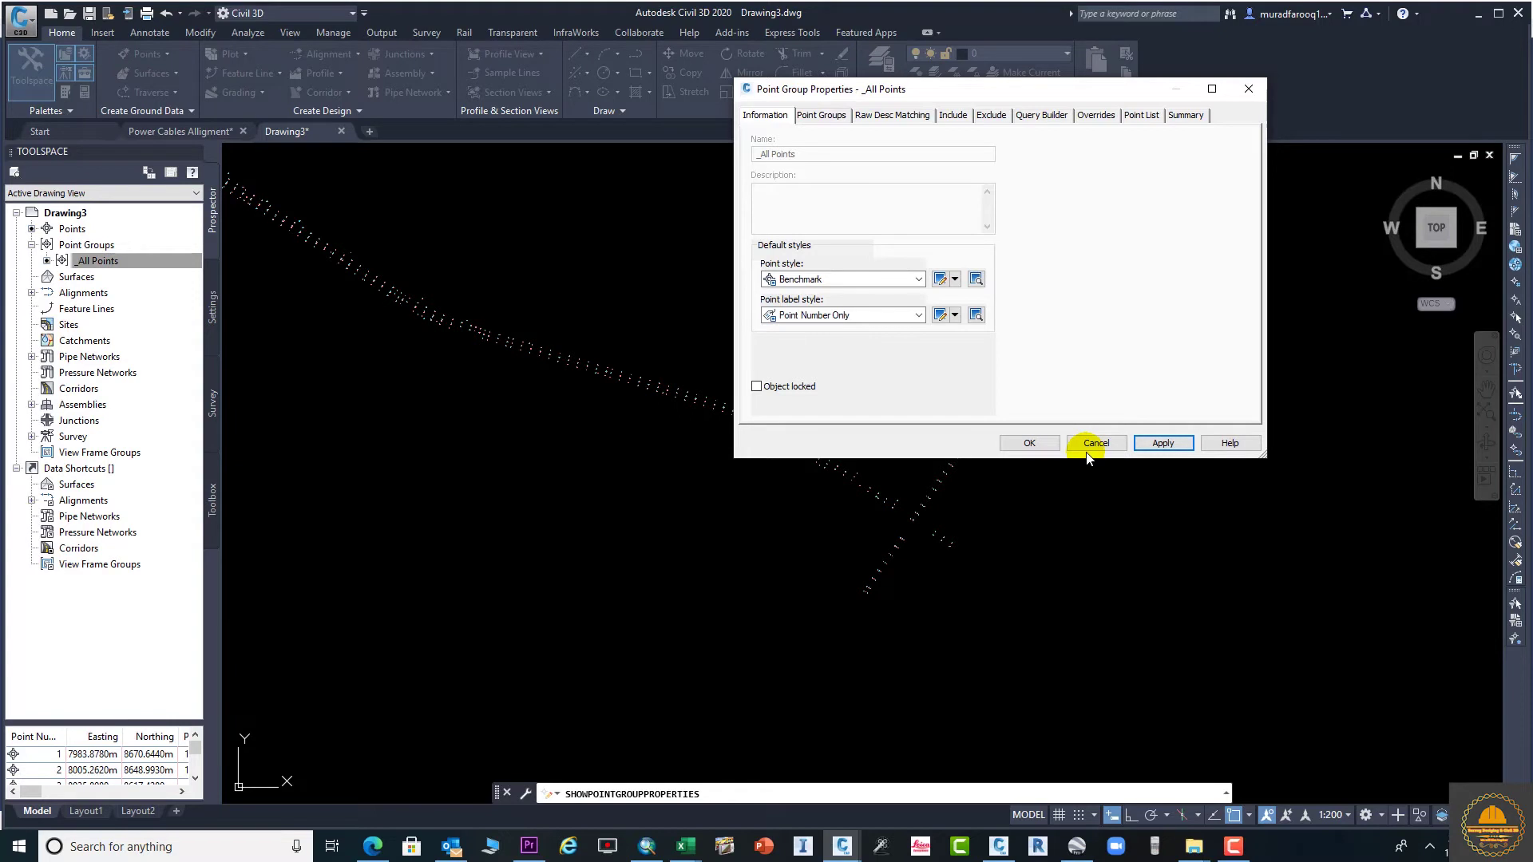
pyautogui.click(918, 314)
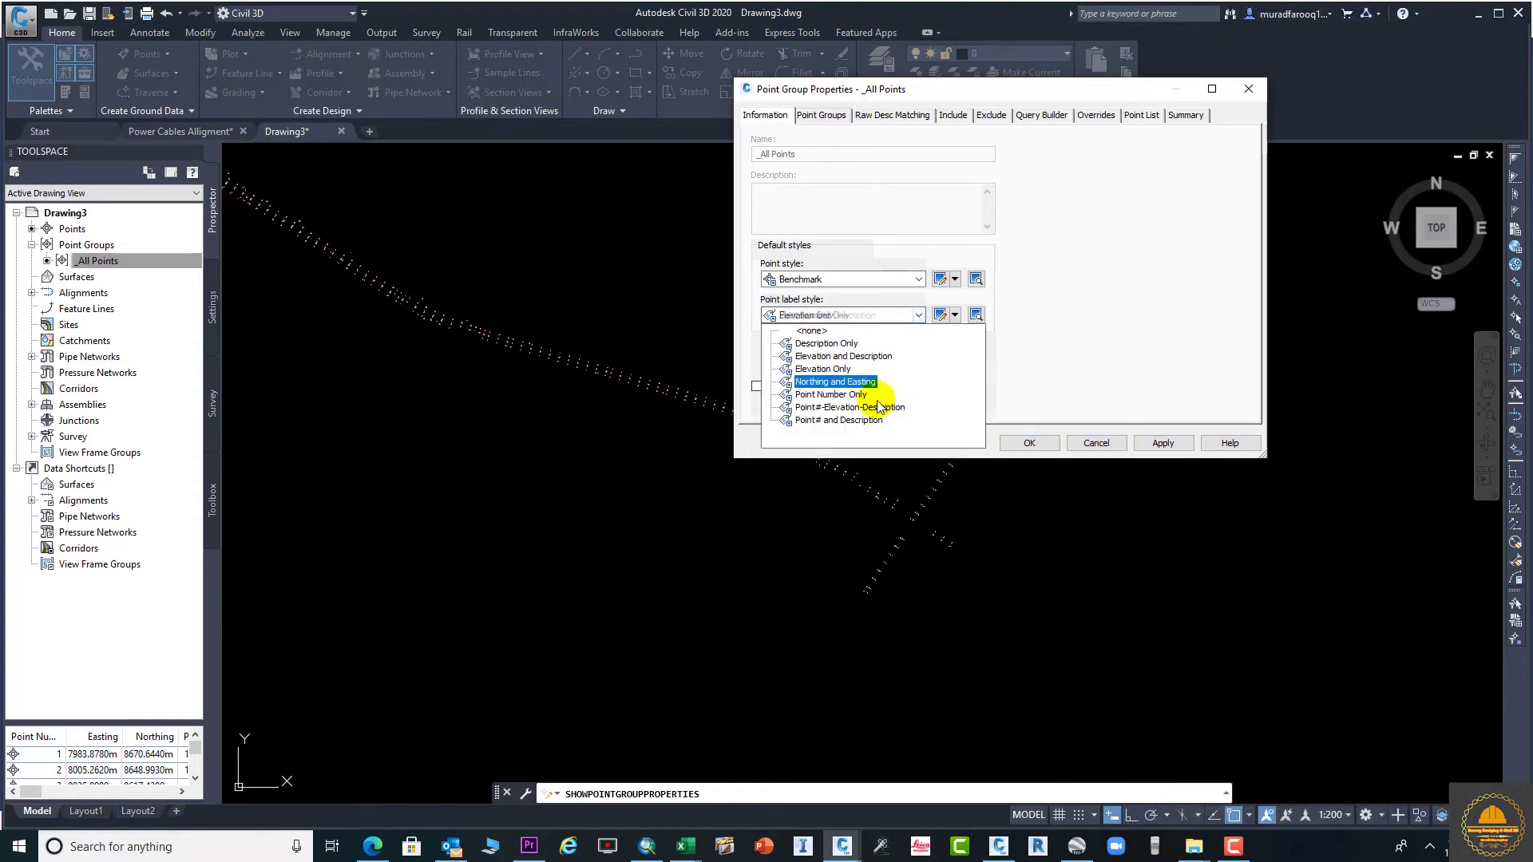
# Set the label style to Elevation Only and close the group properties
pyautogui.click(822, 368)
pyautogui.click(1029, 444)
pyautogui.scroll(5, 883, 430)
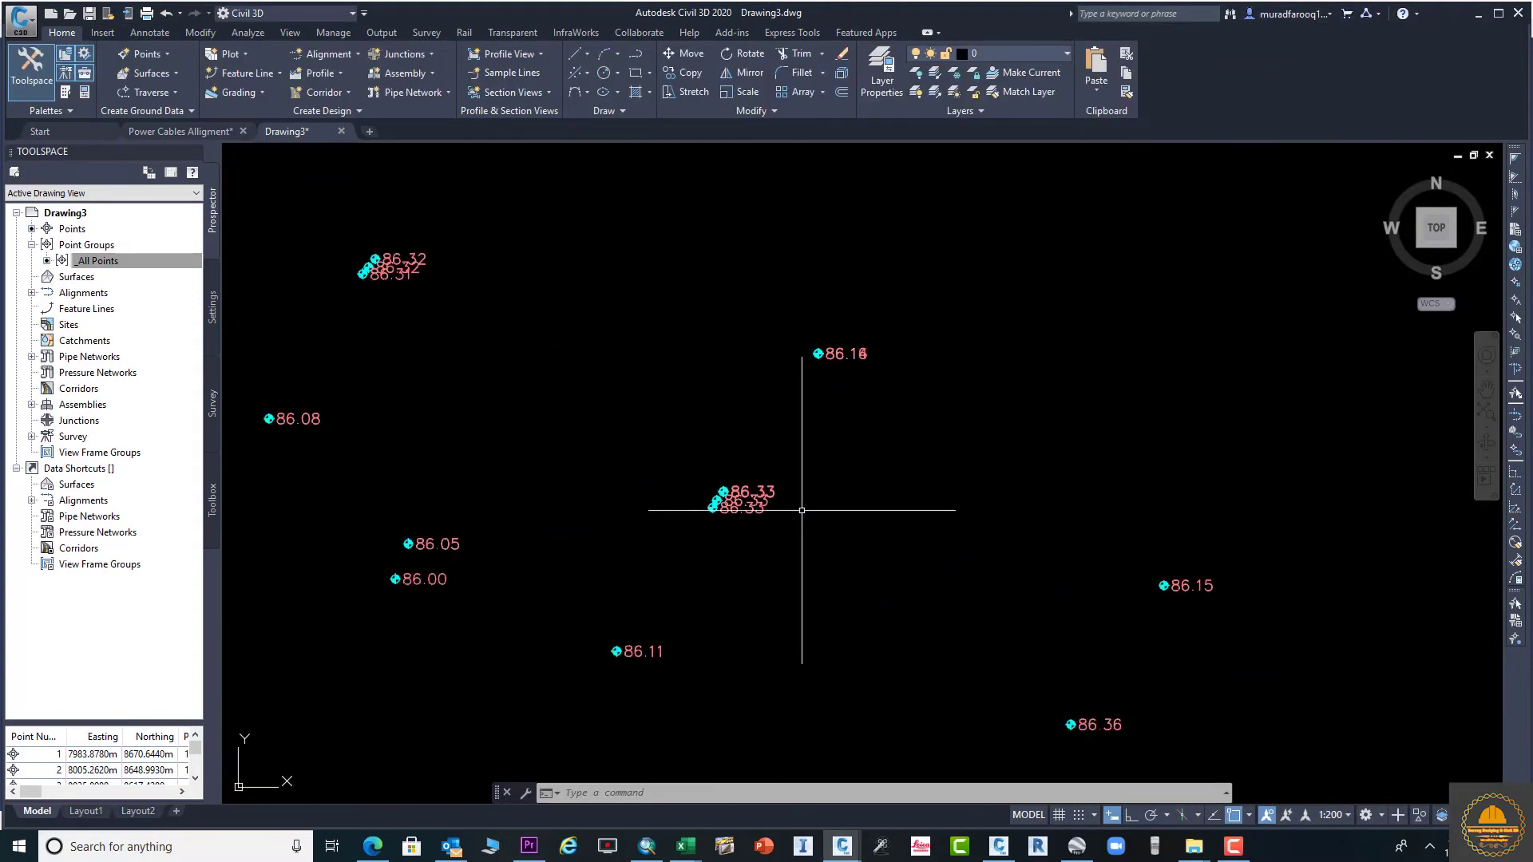
pyautogui.scroll(-5, 883, 430)
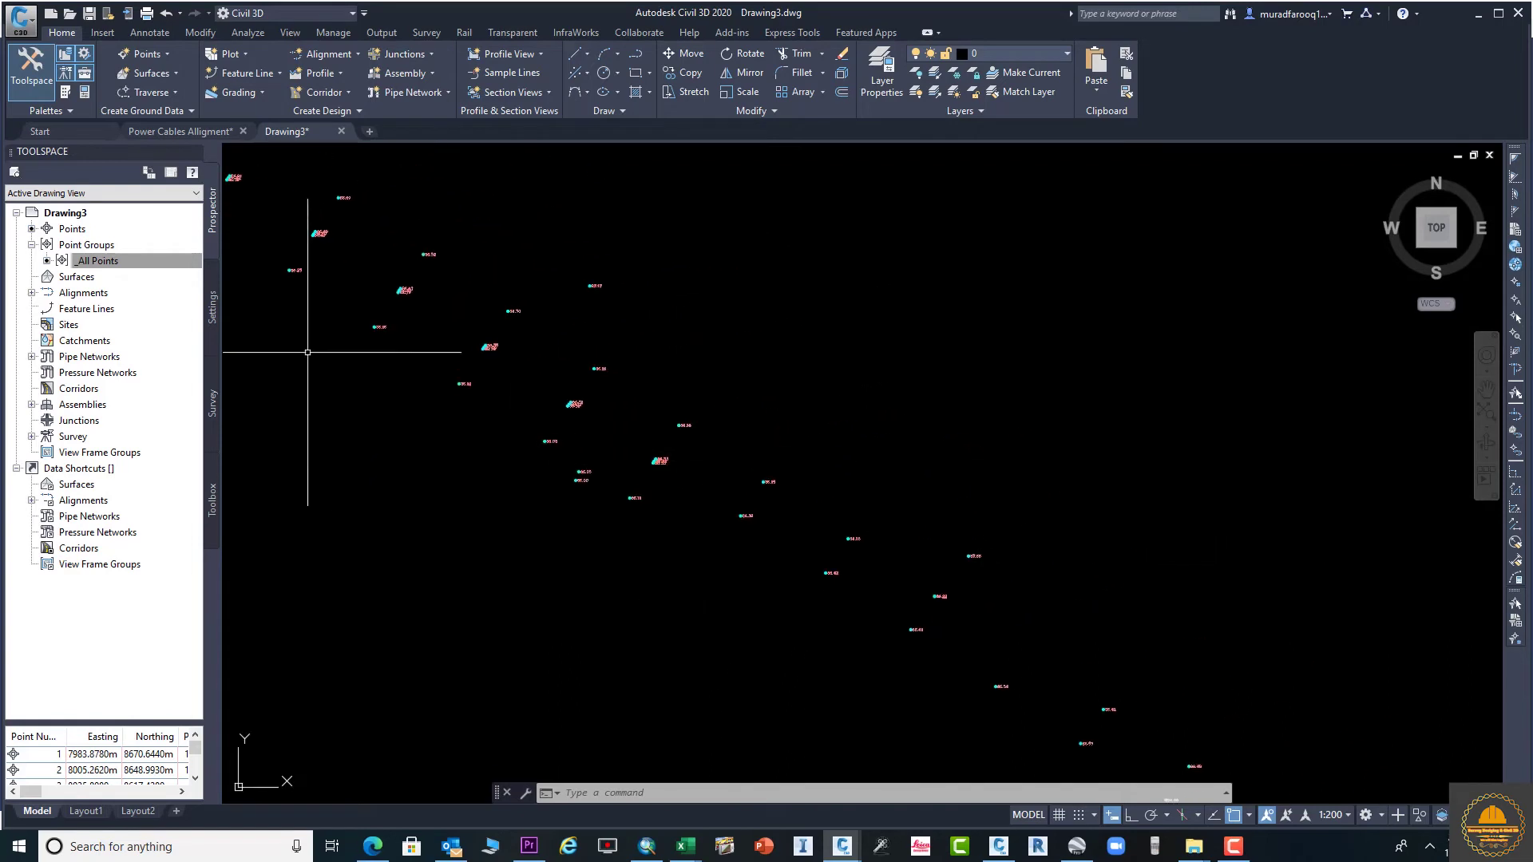
# Change the _All Points label style to Northing and Easting and apply
pyautogui.click(86, 263)
pyautogui.rightClick(87, 265)
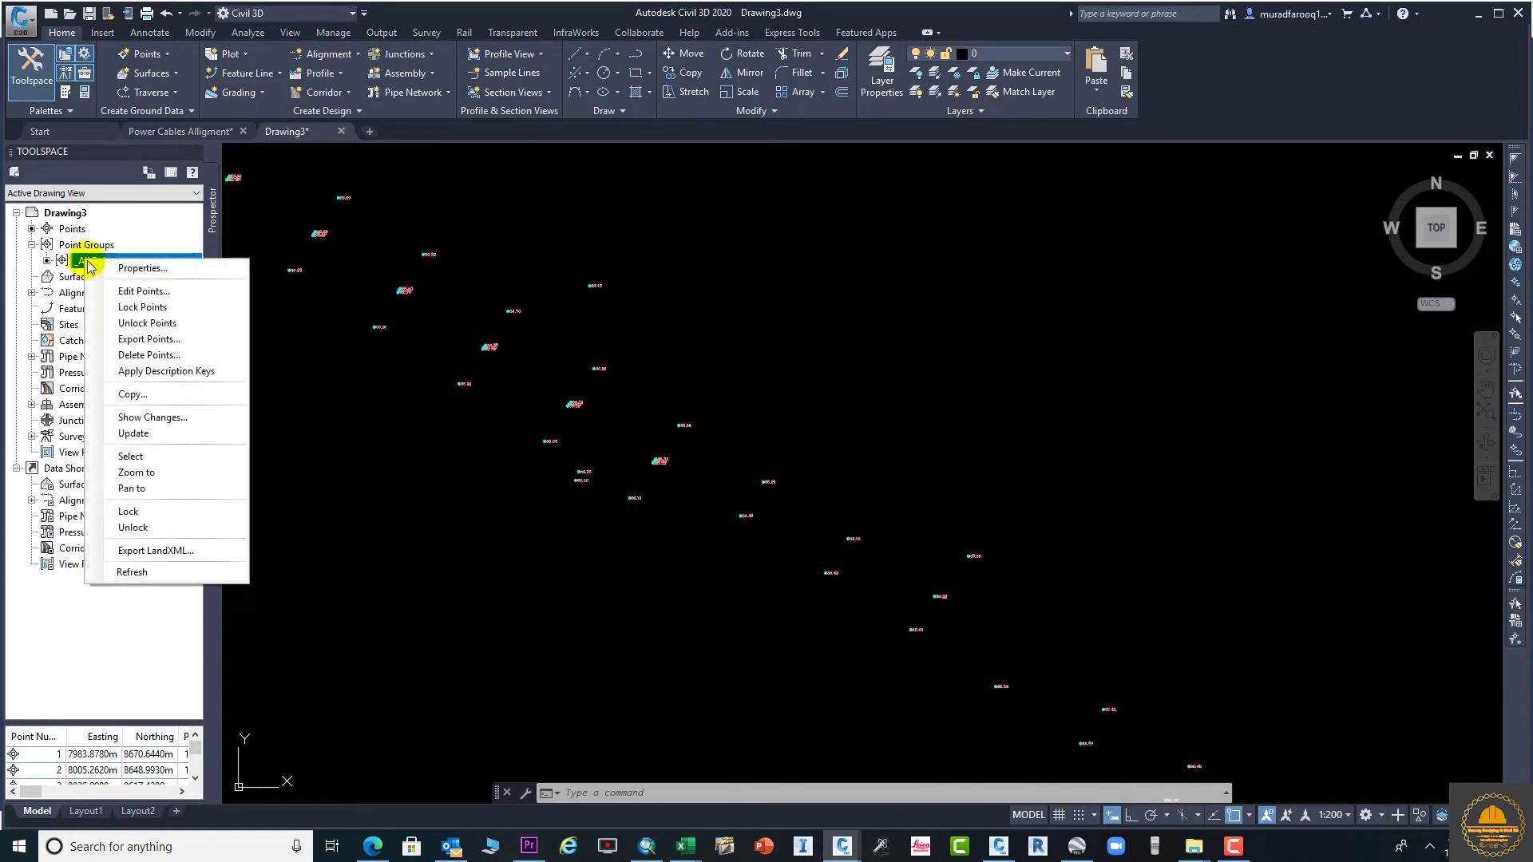
pyautogui.click(573, 407)
pyautogui.scroll(6, 493, 383)
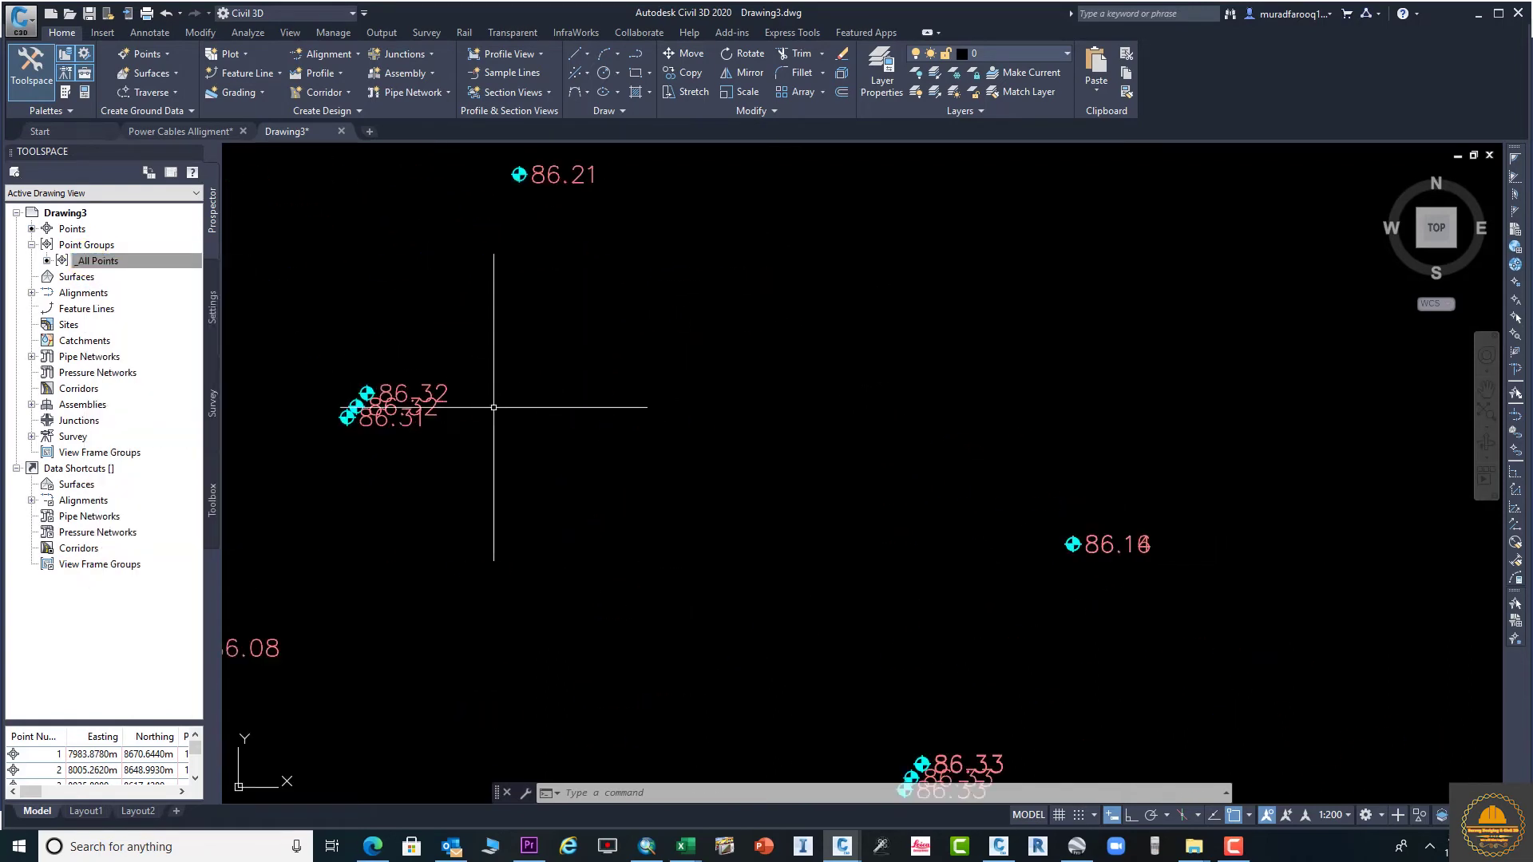
pyautogui.moveTo(523, 417); pyautogui.dragTo(698, 438, button='middle')
pyautogui.click(100, 264)
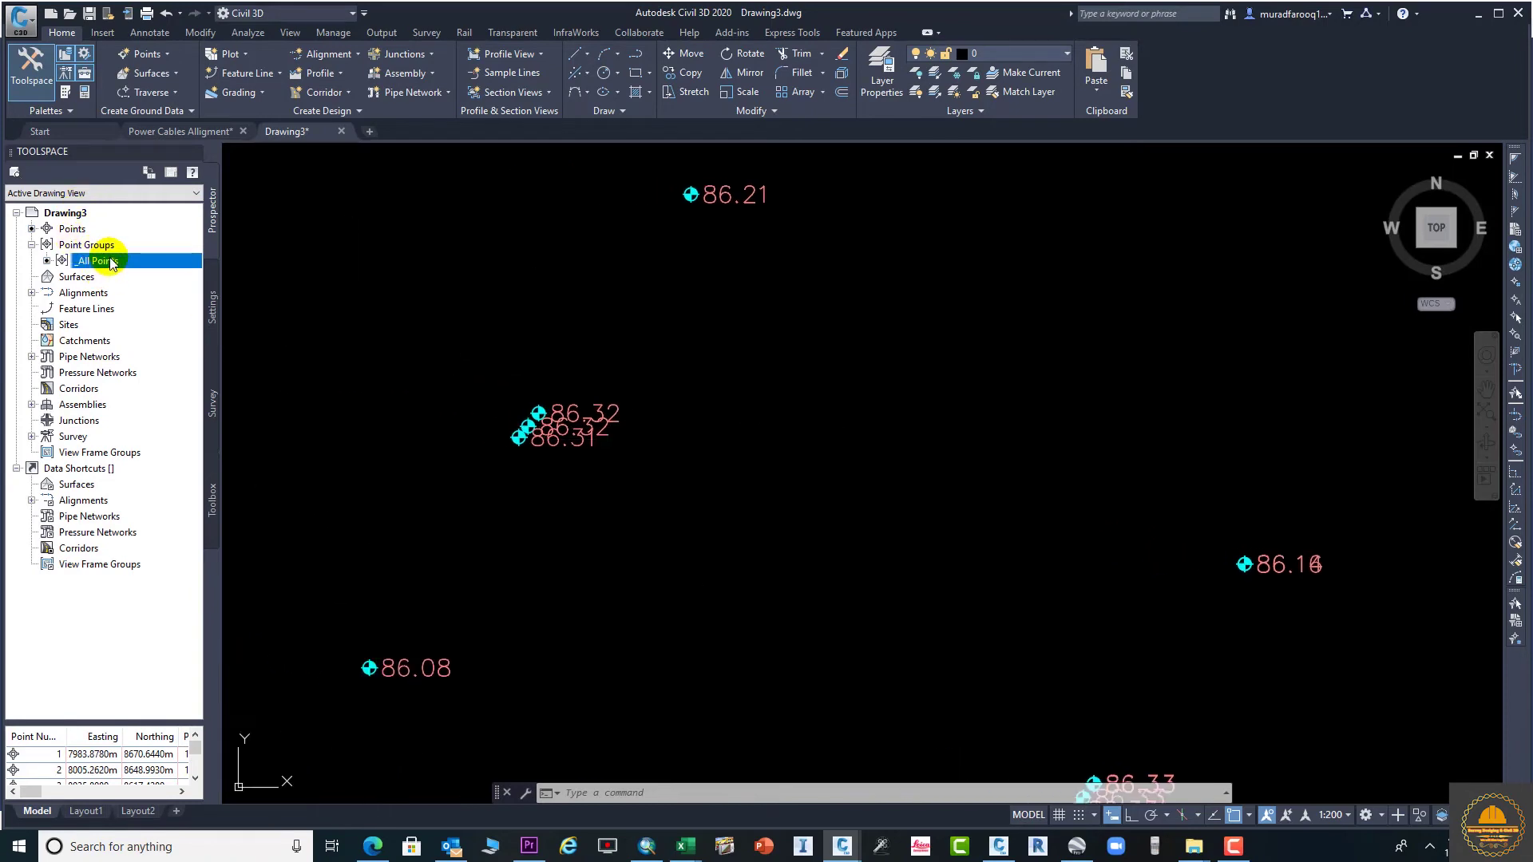
pyautogui.rightClick(112, 264)
pyautogui.click(170, 270)
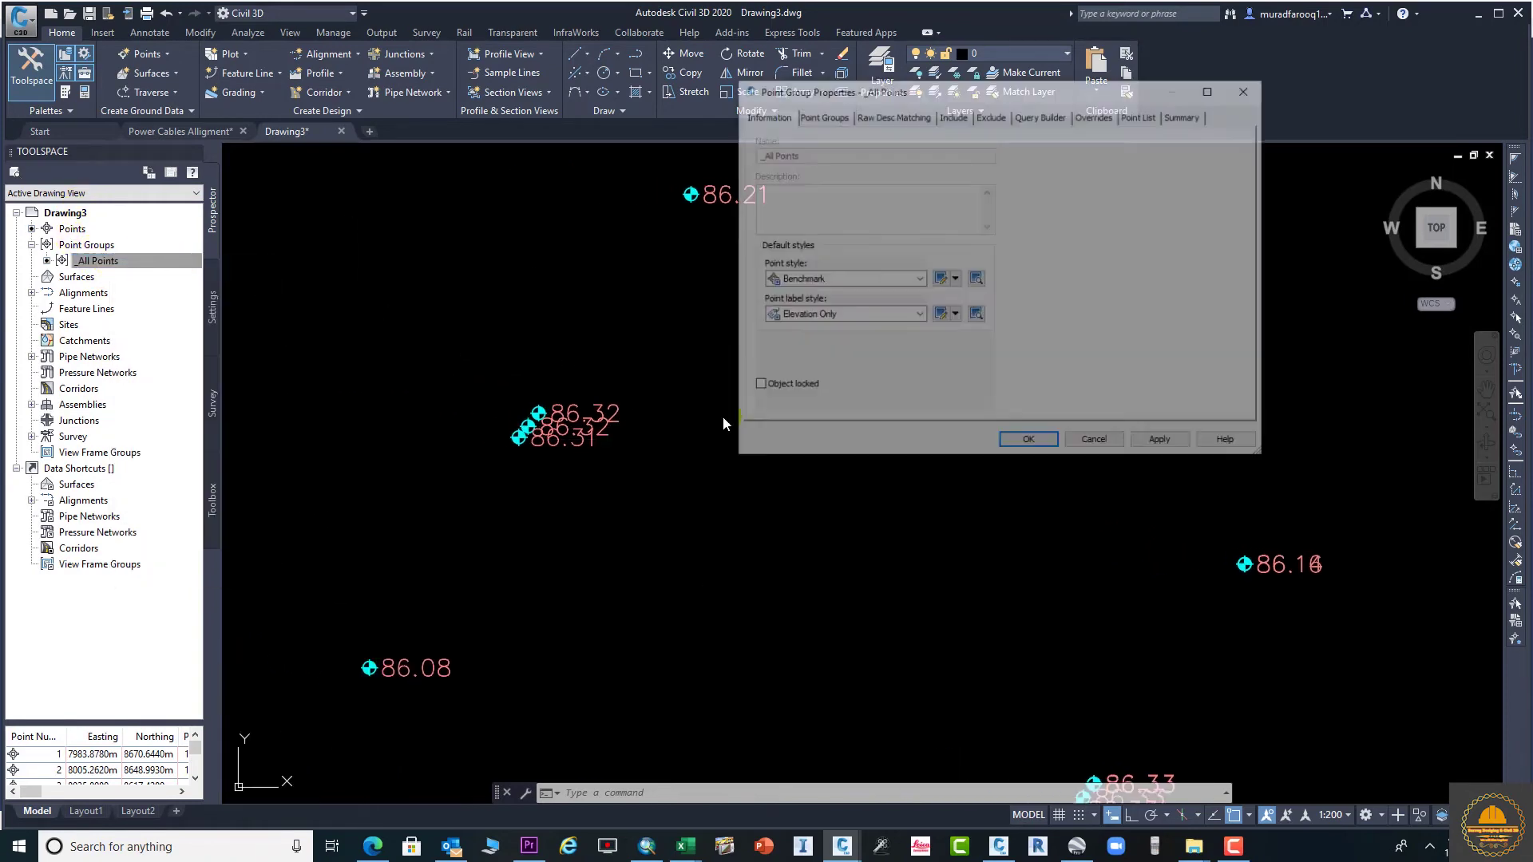
pyautogui.click(899, 323)
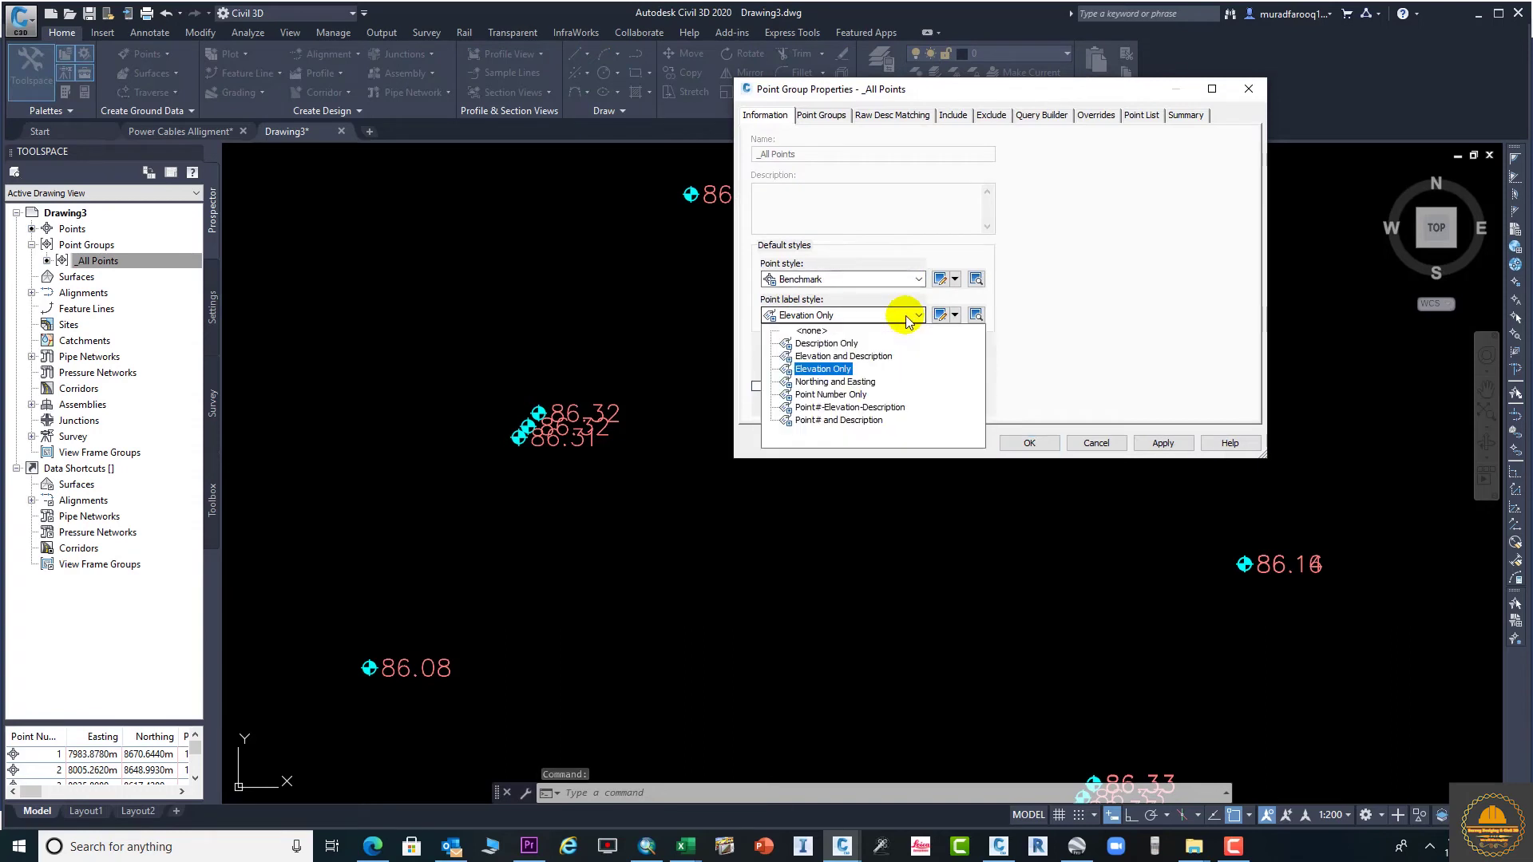
pyautogui.click(860, 386)
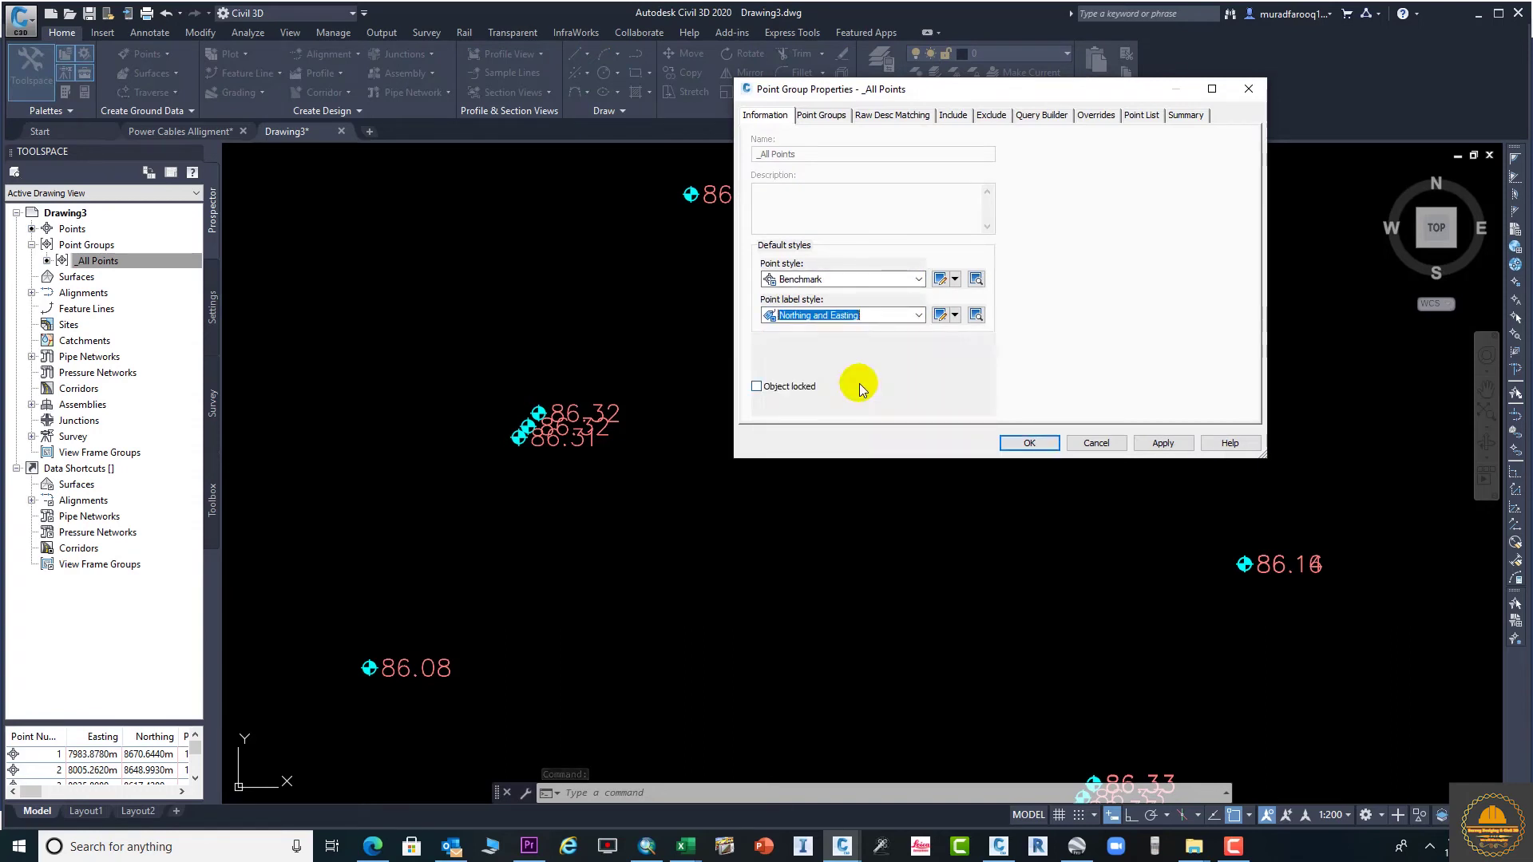
pyautogui.click(1160, 440)
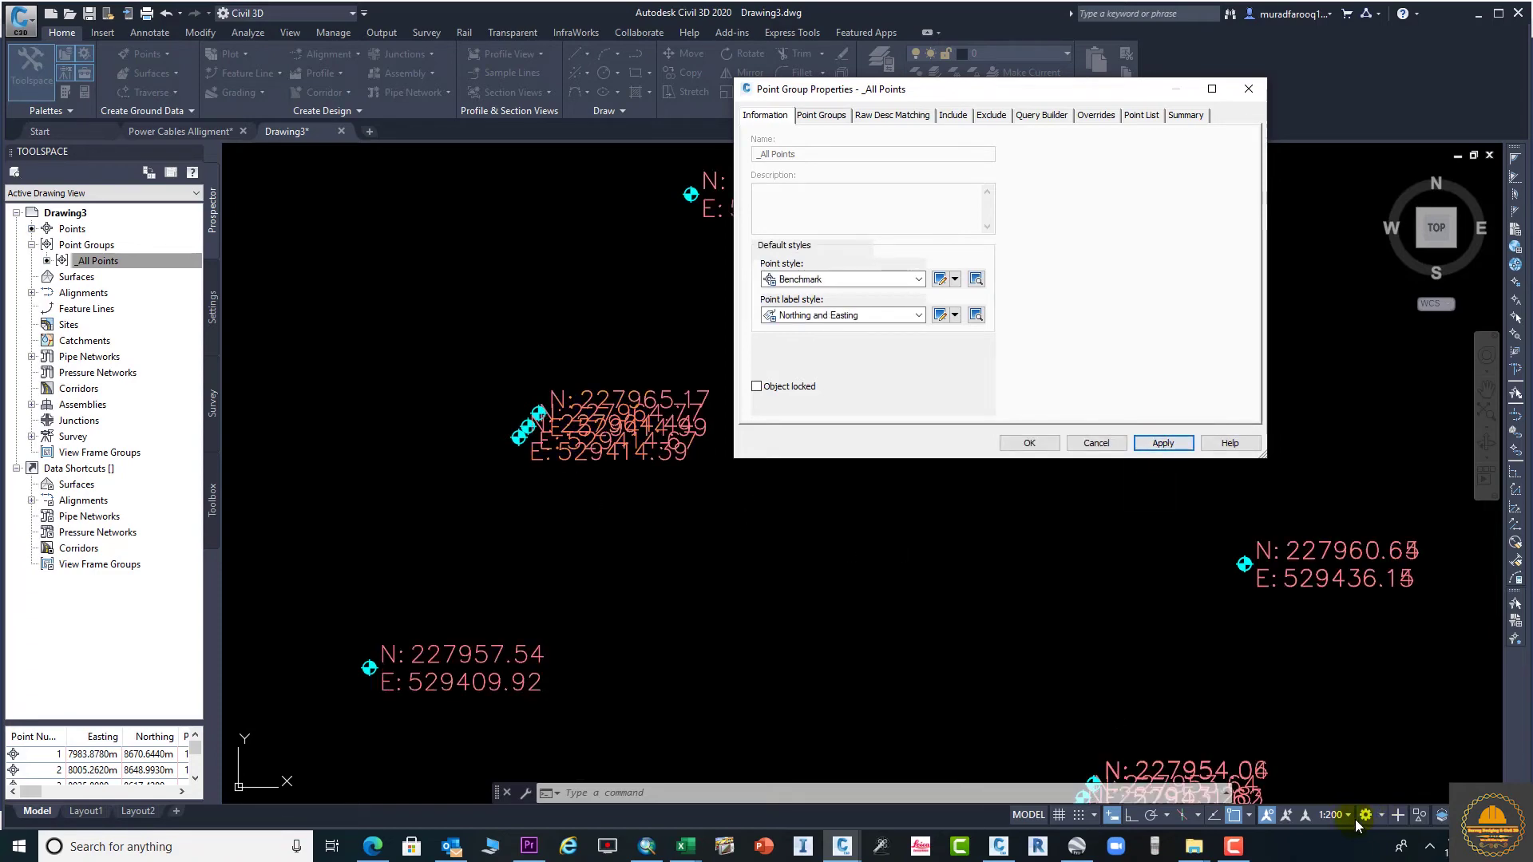
# Close the group properties and set the annotation scale to 1:50
pyautogui.click(1248, 90)
pyautogui.click(1331, 815)
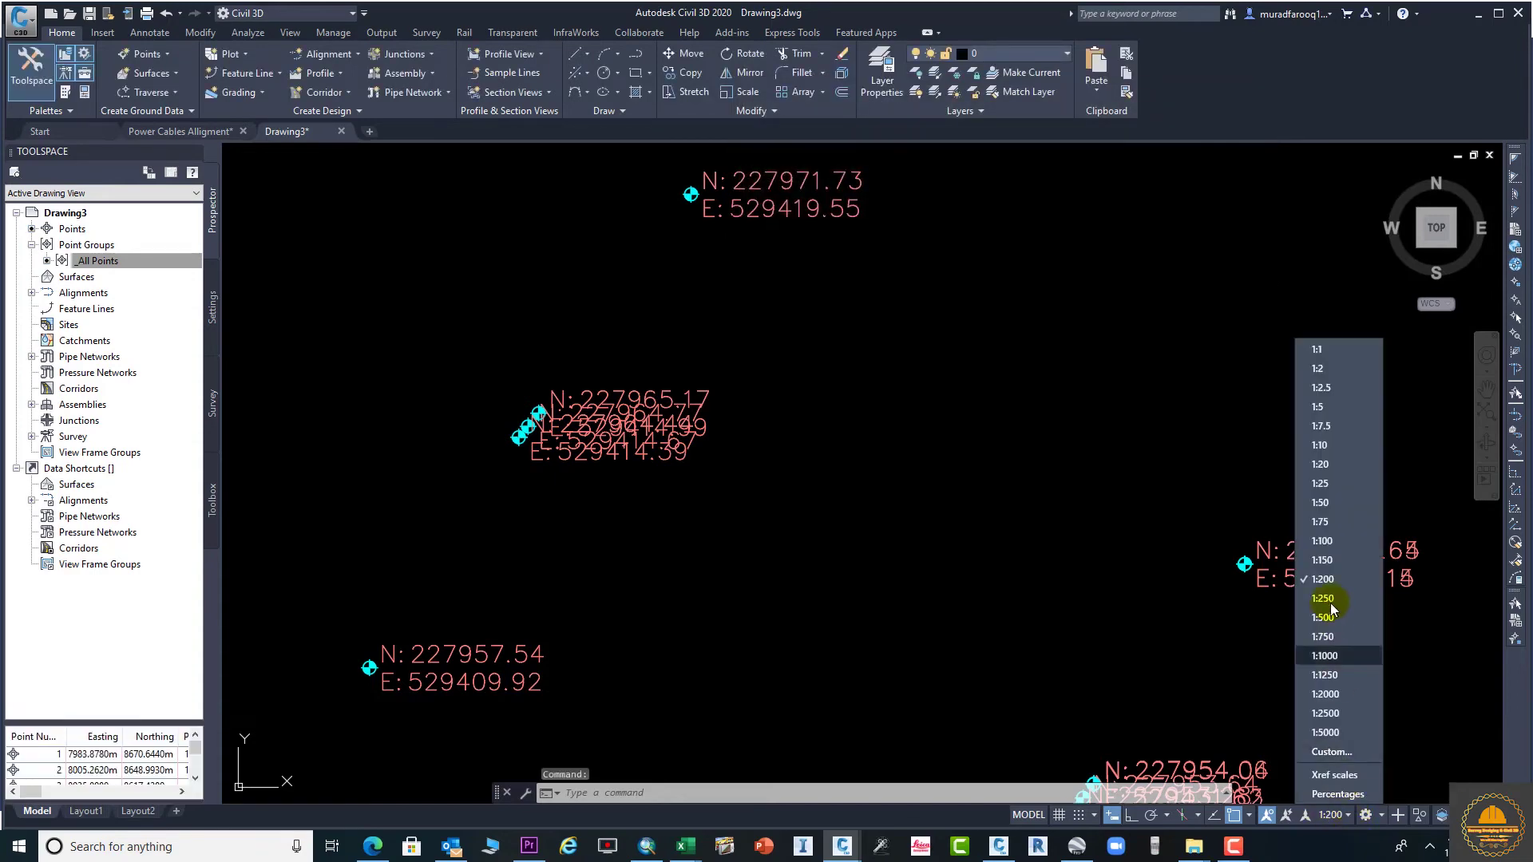
pyautogui.click(1321, 503)
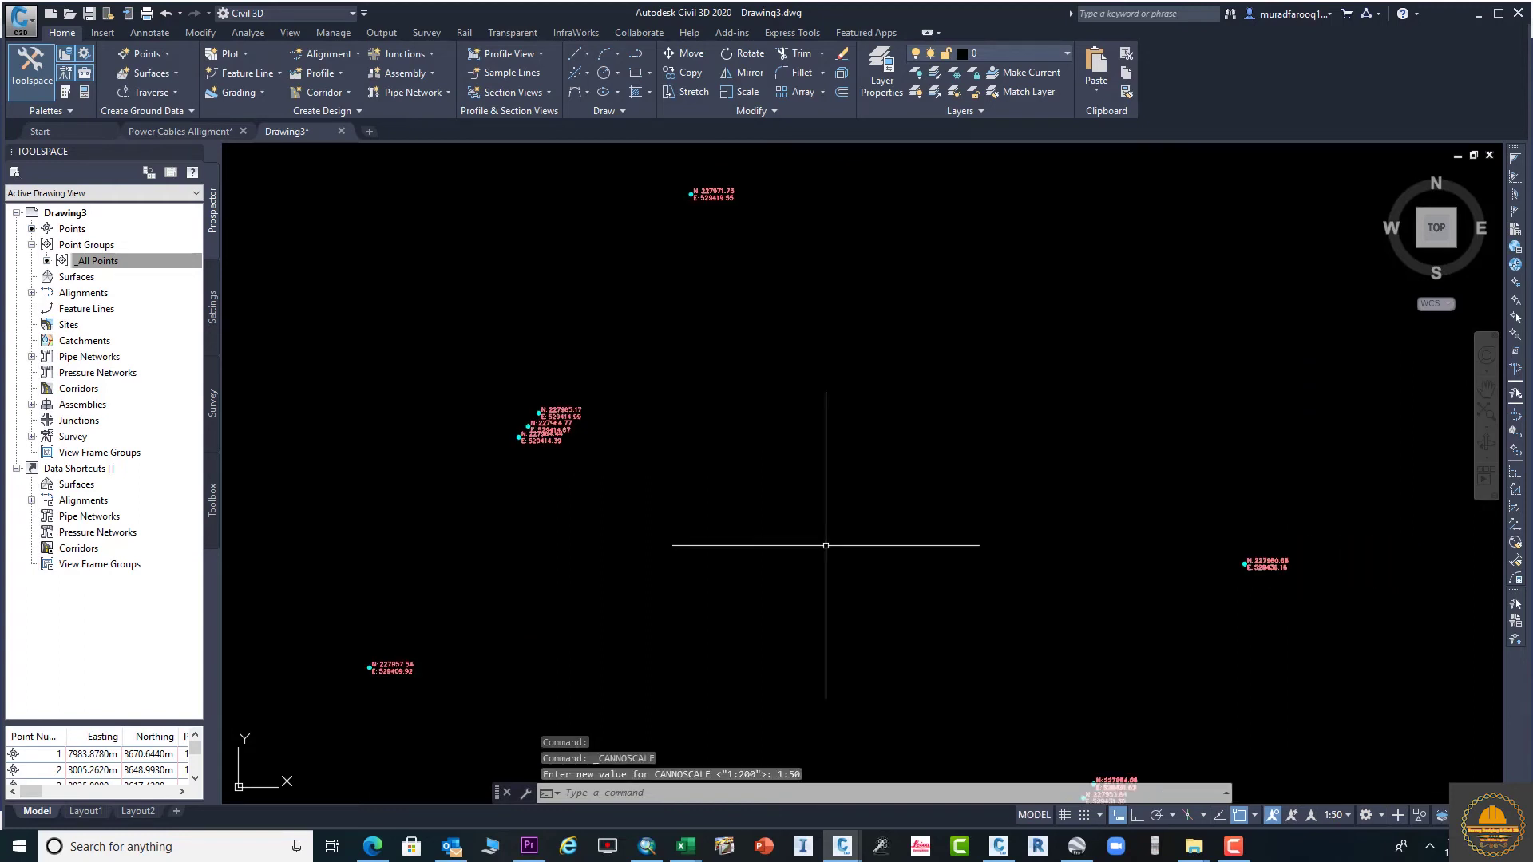
pyautogui.scroll(5, 551, 447)
# Reopen the _All Points point group properties
pyautogui.click(131, 266)
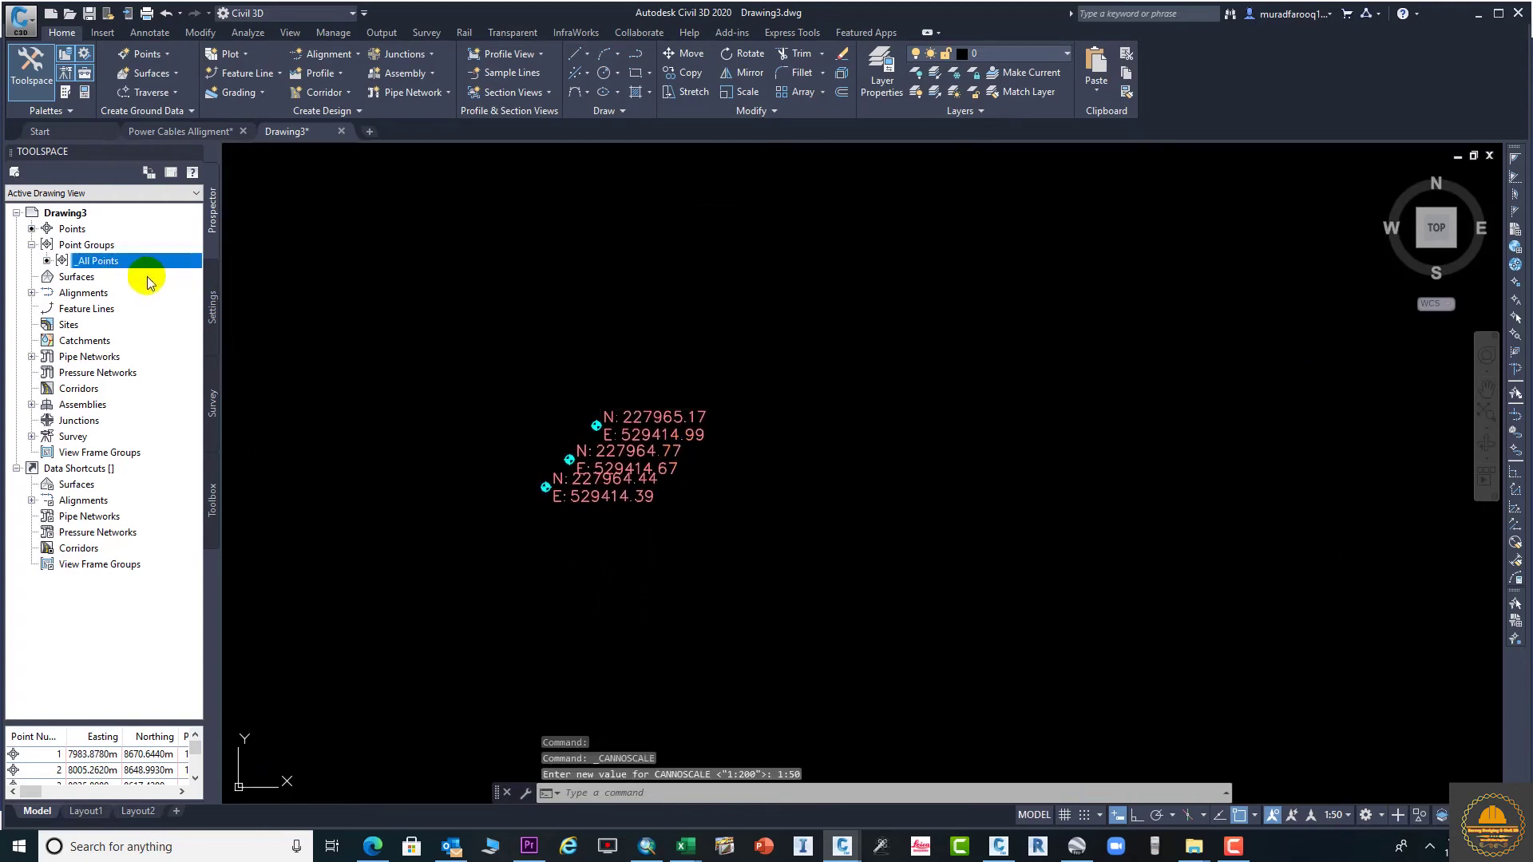
pyautogui.rightClick(133, 265)
pyautogui.click(171, 272)
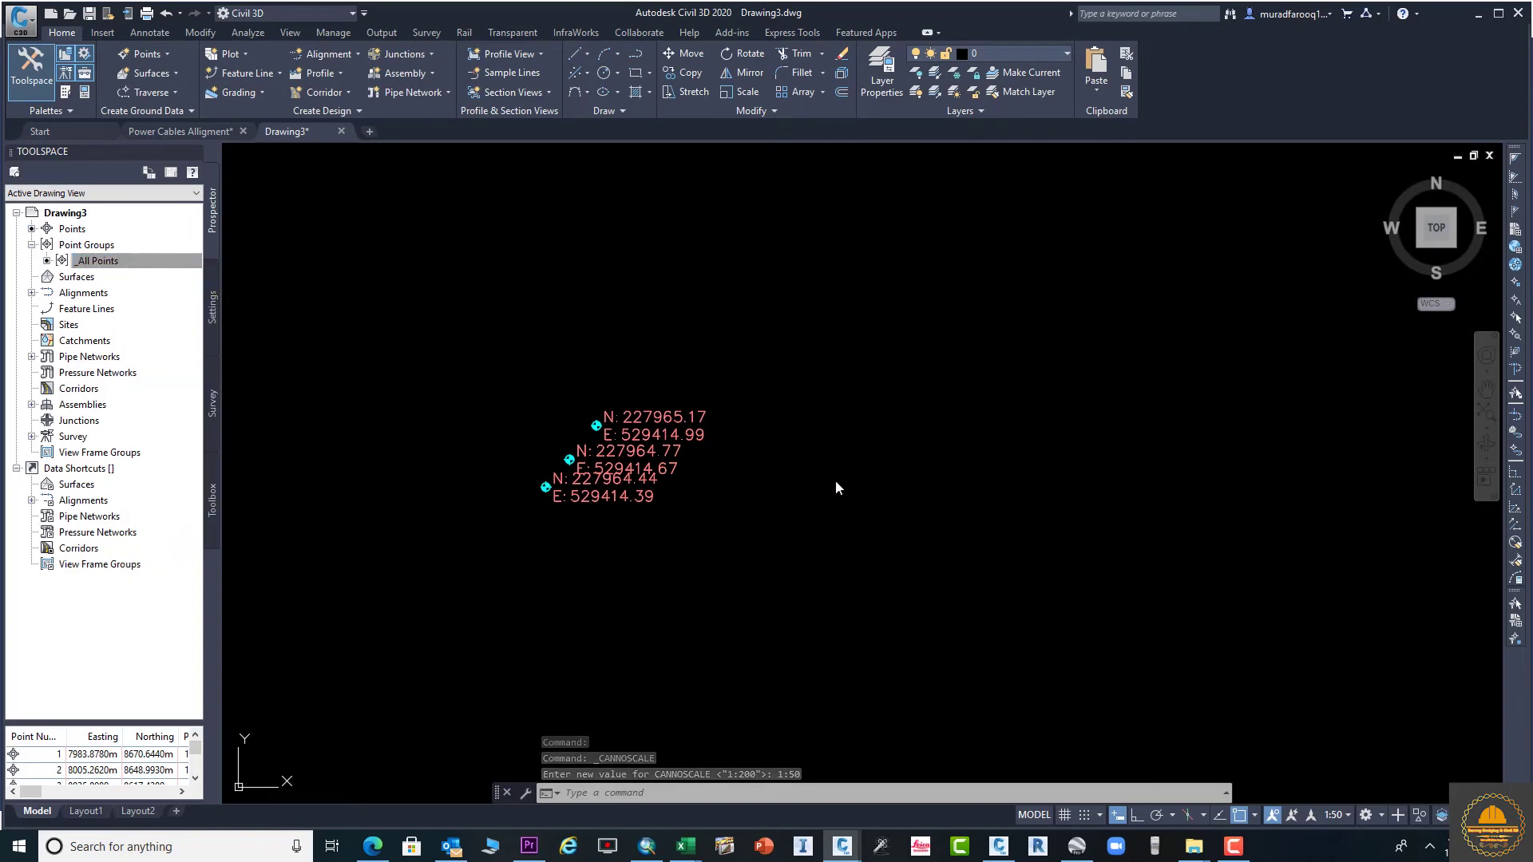
# Switch the _All Points point style from Benchmark to Basic and apply
pyautogui.click(897, 281)
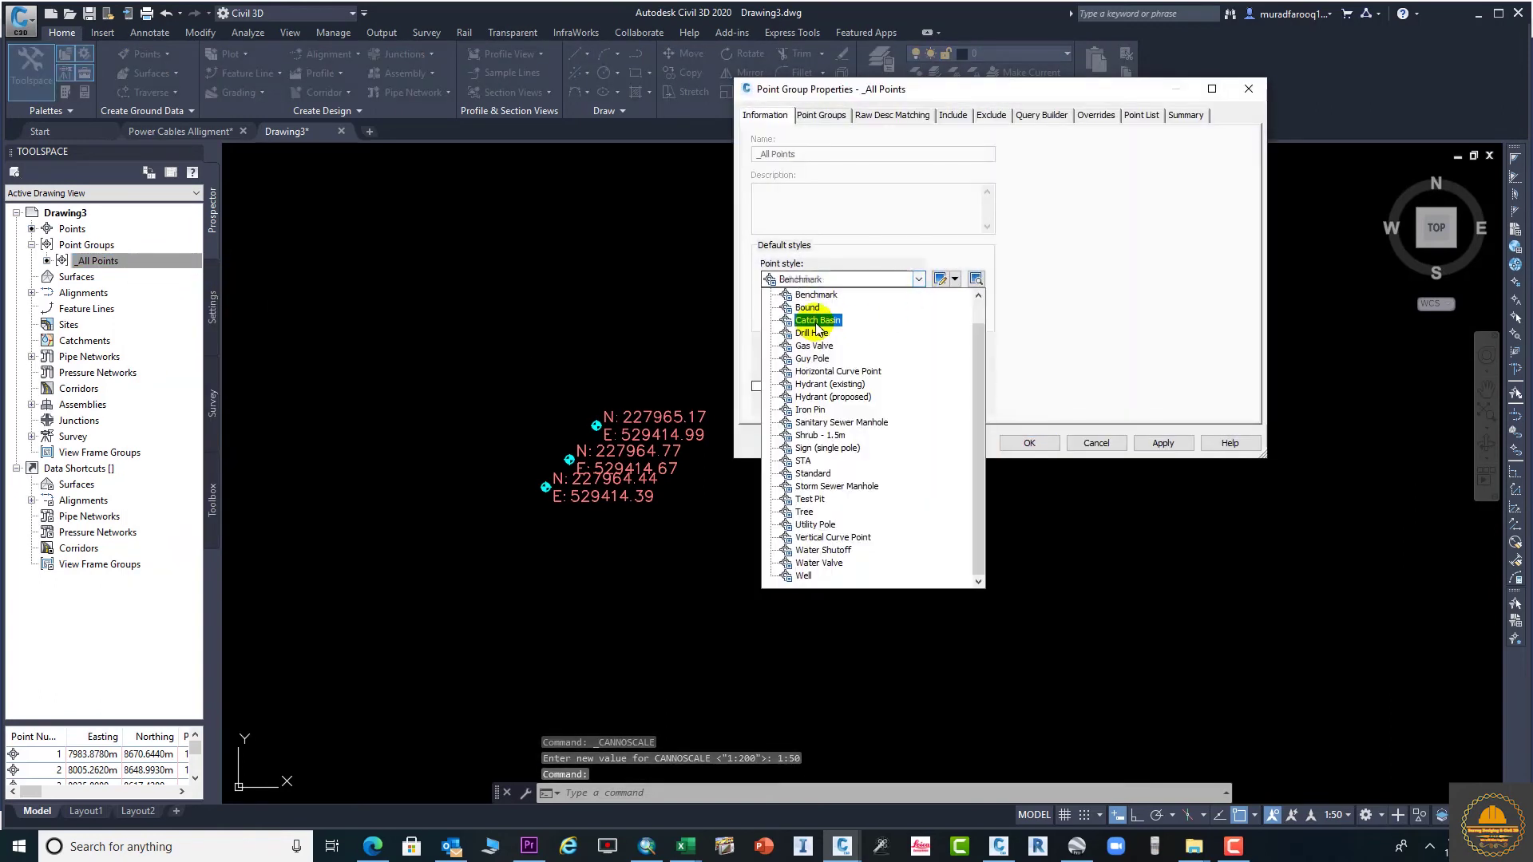
pyautogui.press('Down')
pyautogui.click(812, 294)
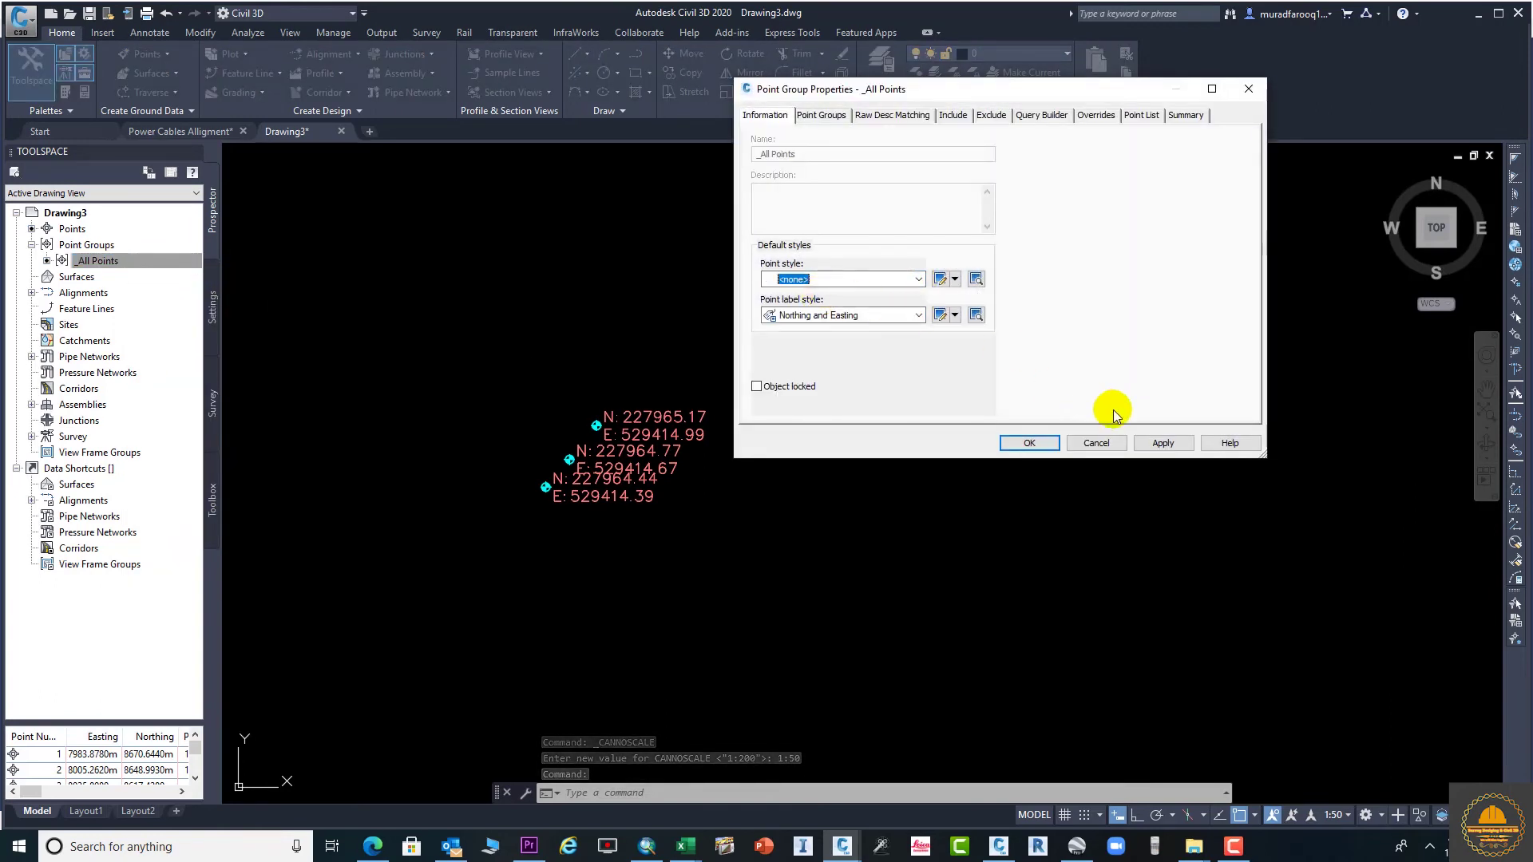
pyautogui.click(1163, 443)
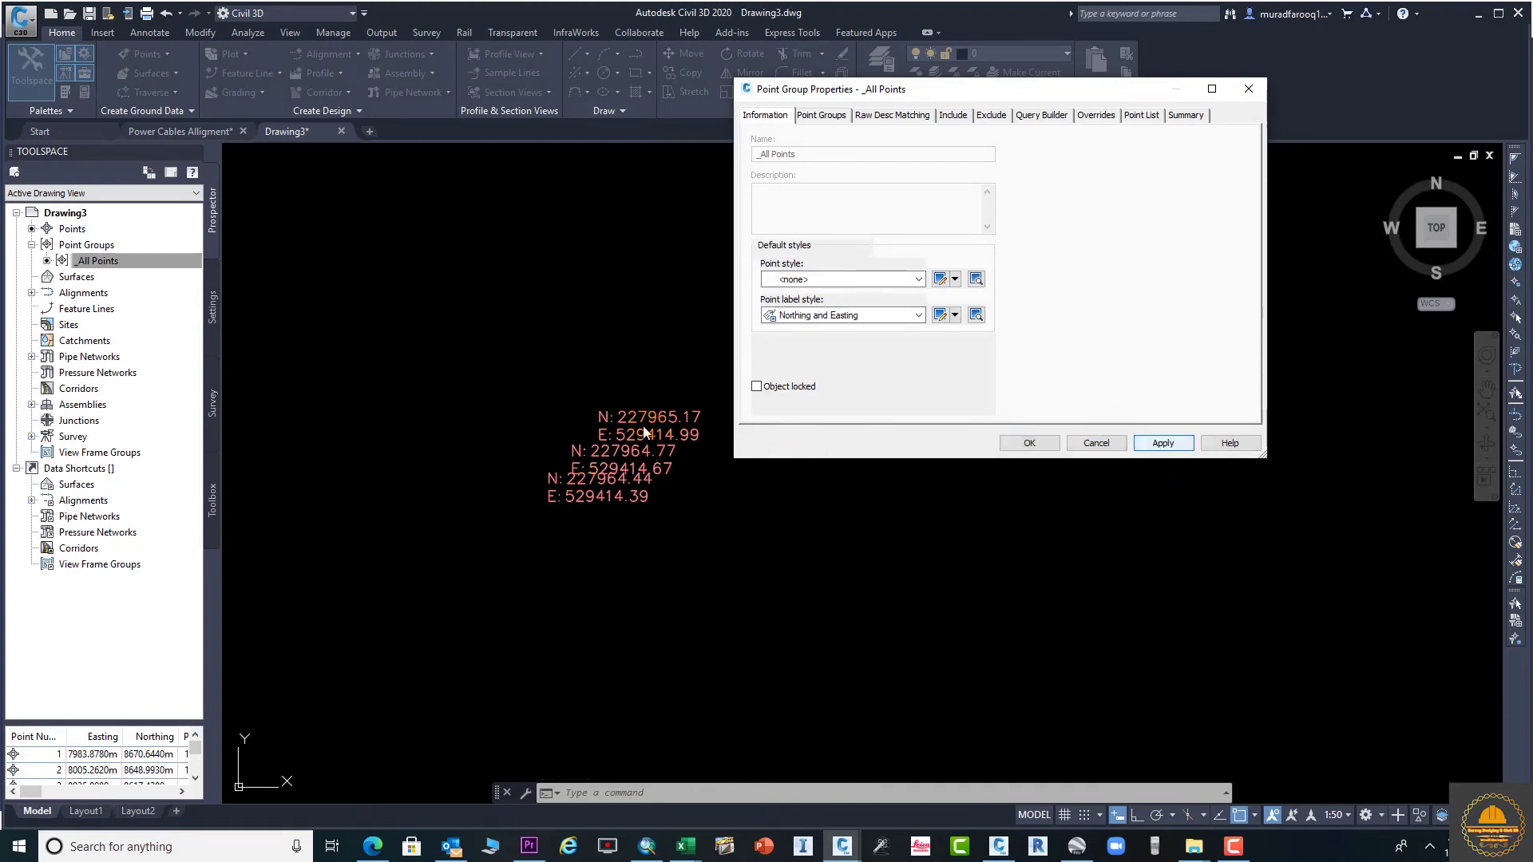
pyautogui.click(891, 289)
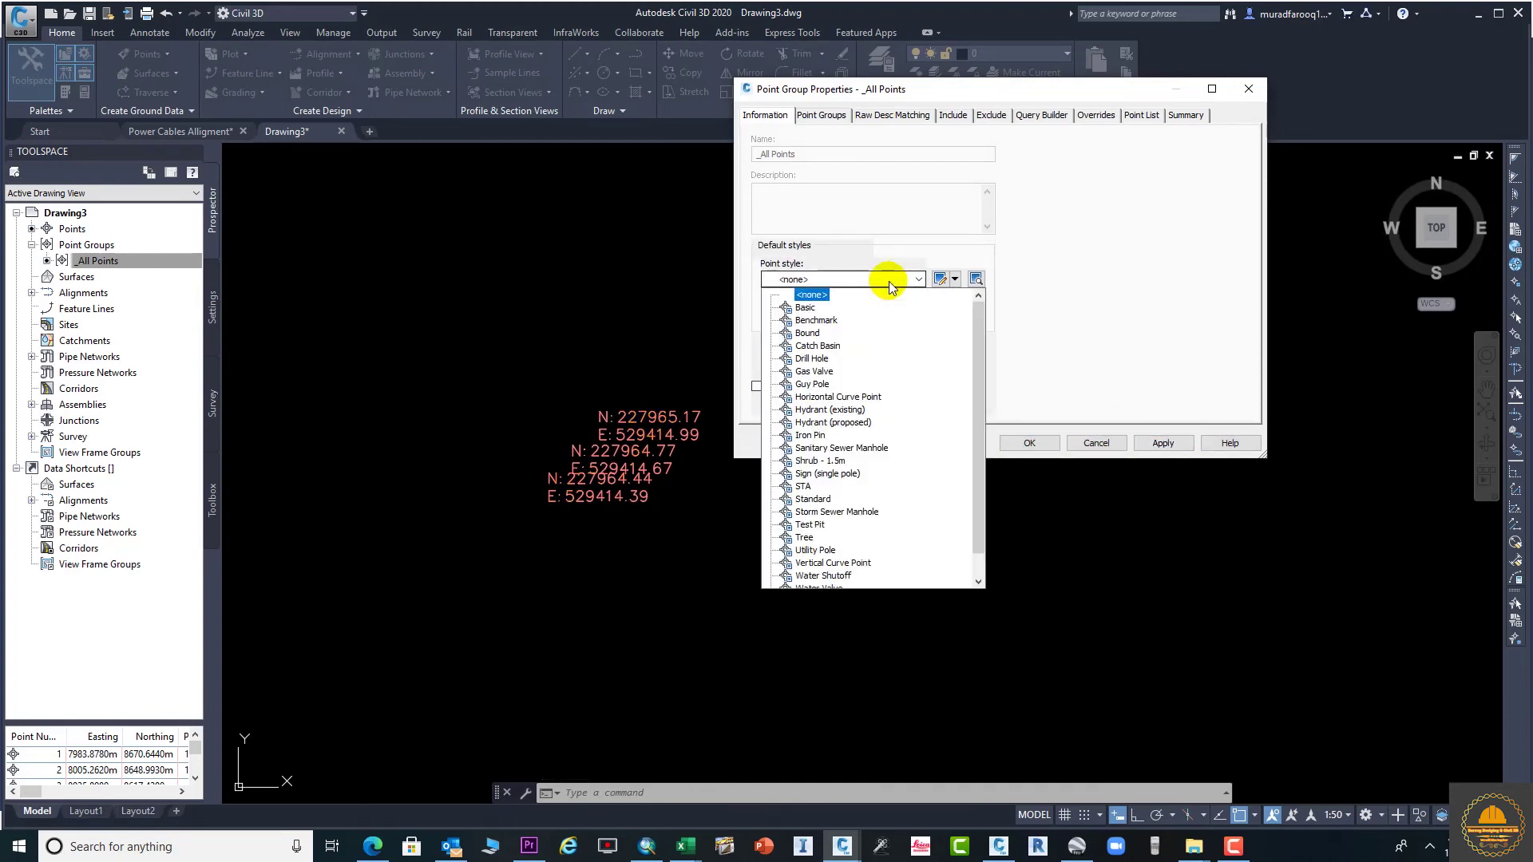
pyautogui.click(815, 308)
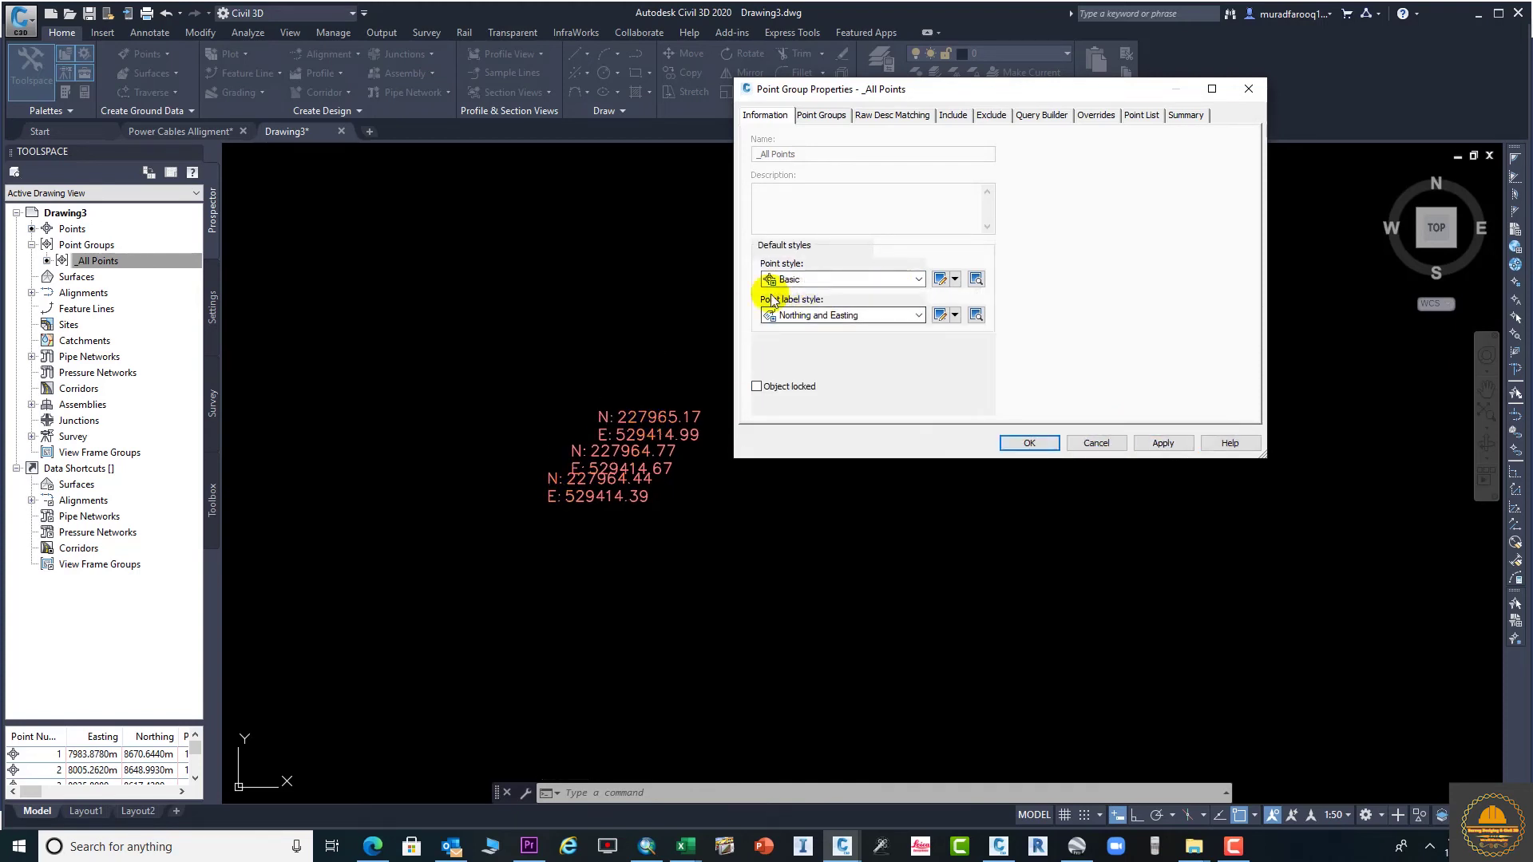
pyautogui.click(1163, 443)
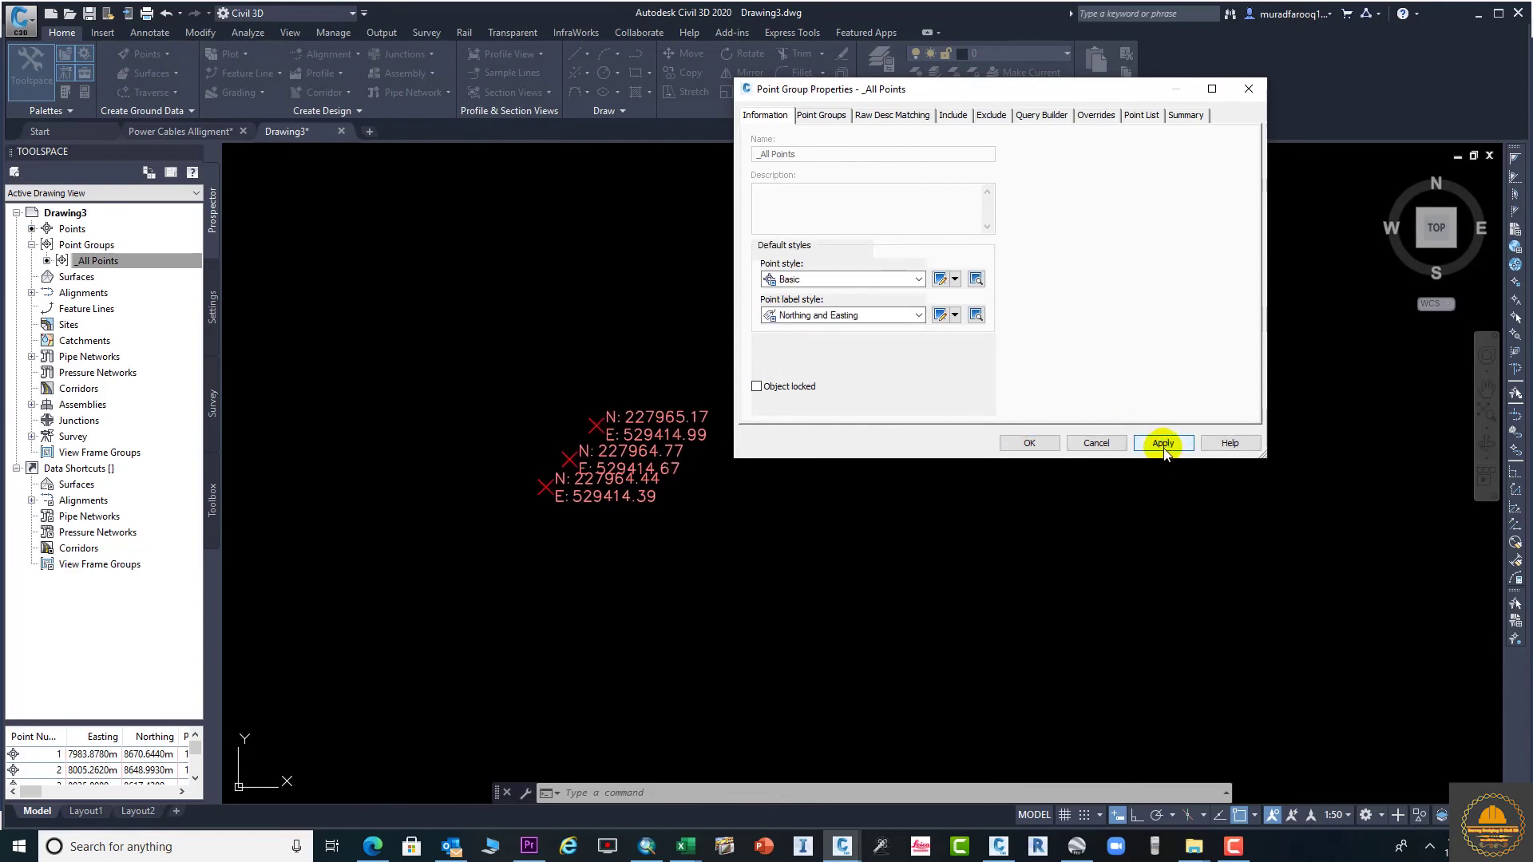
# Edit the Basic point style and set its marker colour to cyan
pyautogui.click(940, 279)
pyautogui.click(808, 198)
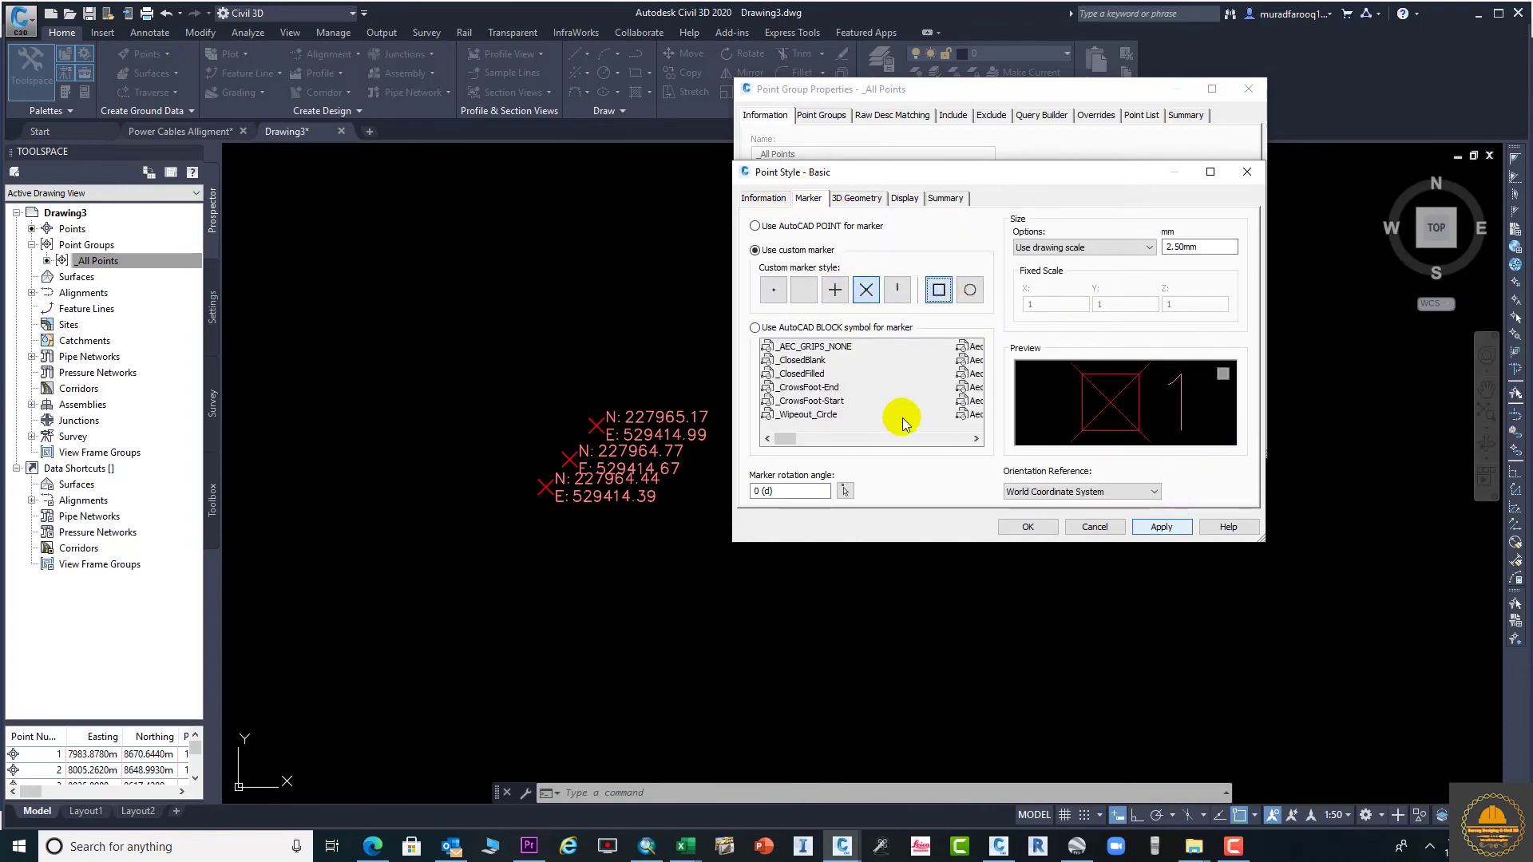
pyautogui.click(904, 199)
pyautogui.click(1028, 290)
pyautogui.click(685, 457)
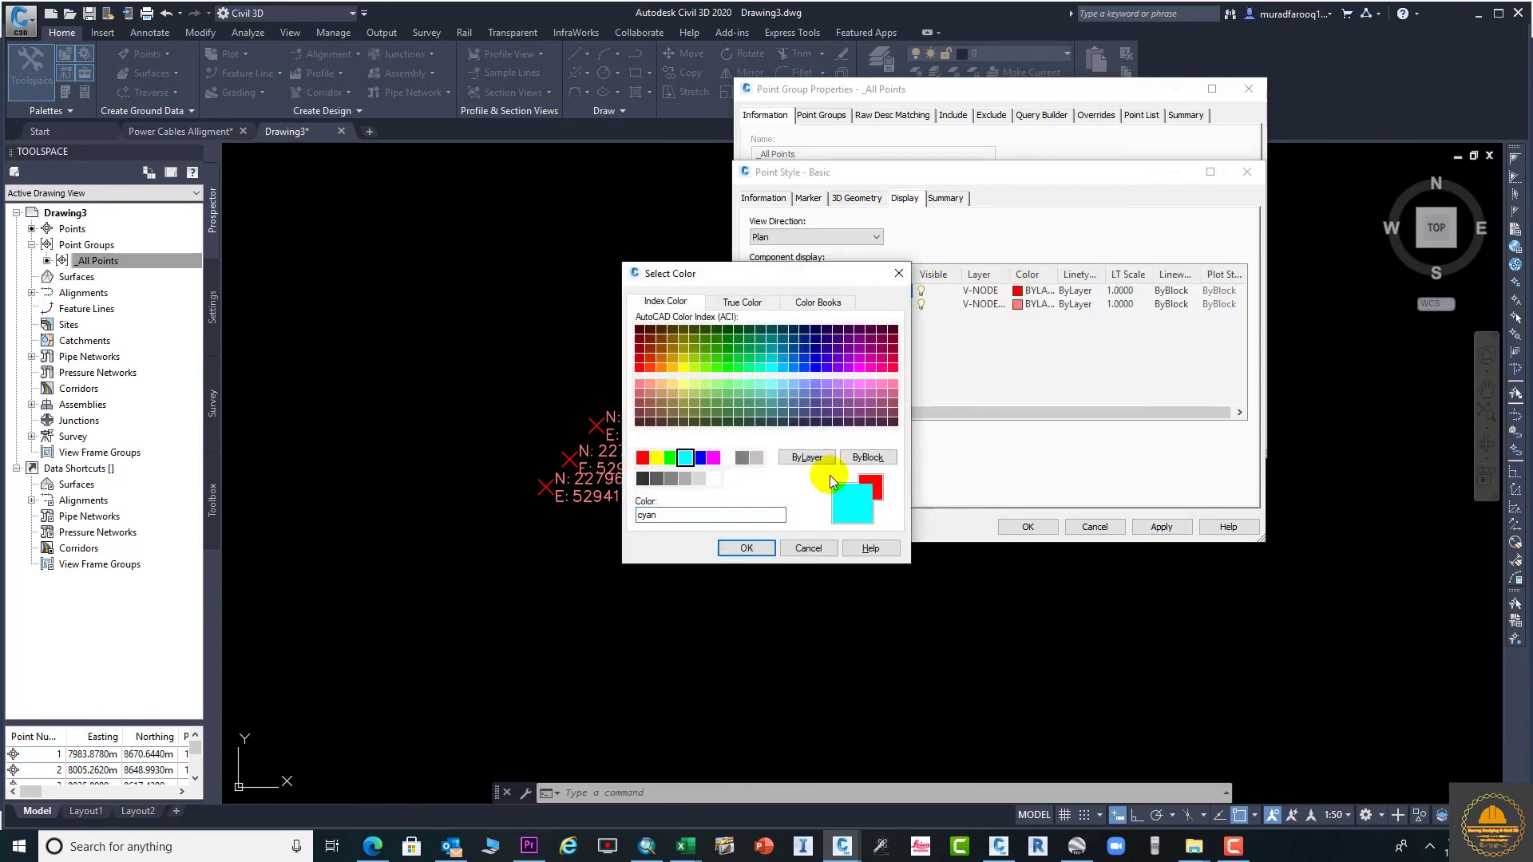
pyautogui.click(741, 550)
# Set the label component colour to cyan, save the style and apply
pyautogui.click(1027, 305)
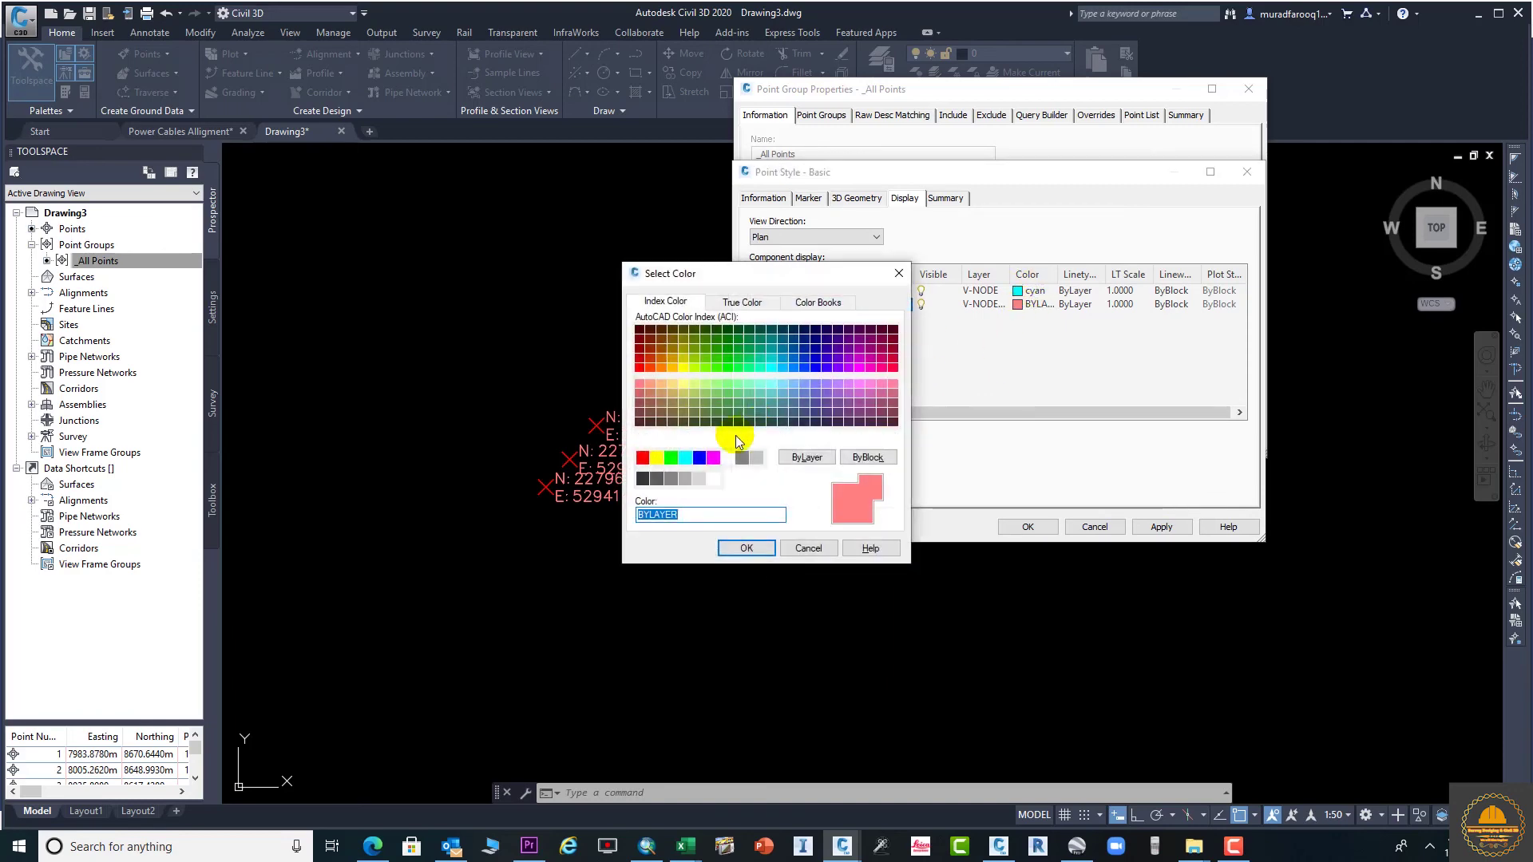
pyautogui.click(685, 457)
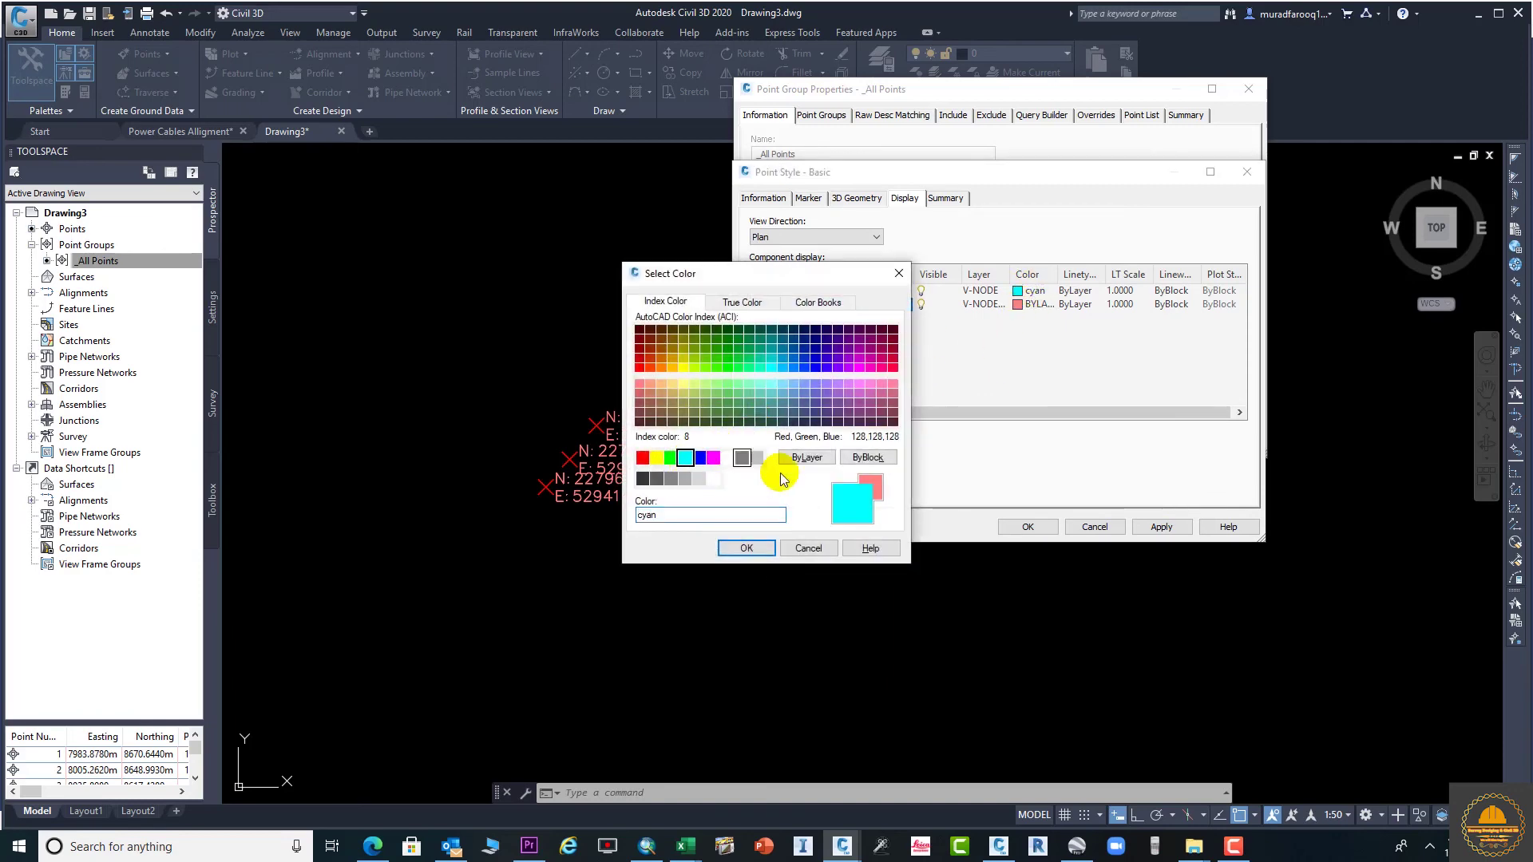
pyautogui.click(745, 548)
pyautogui.click(1028, 527)
pyautogui.click(1164, 443)
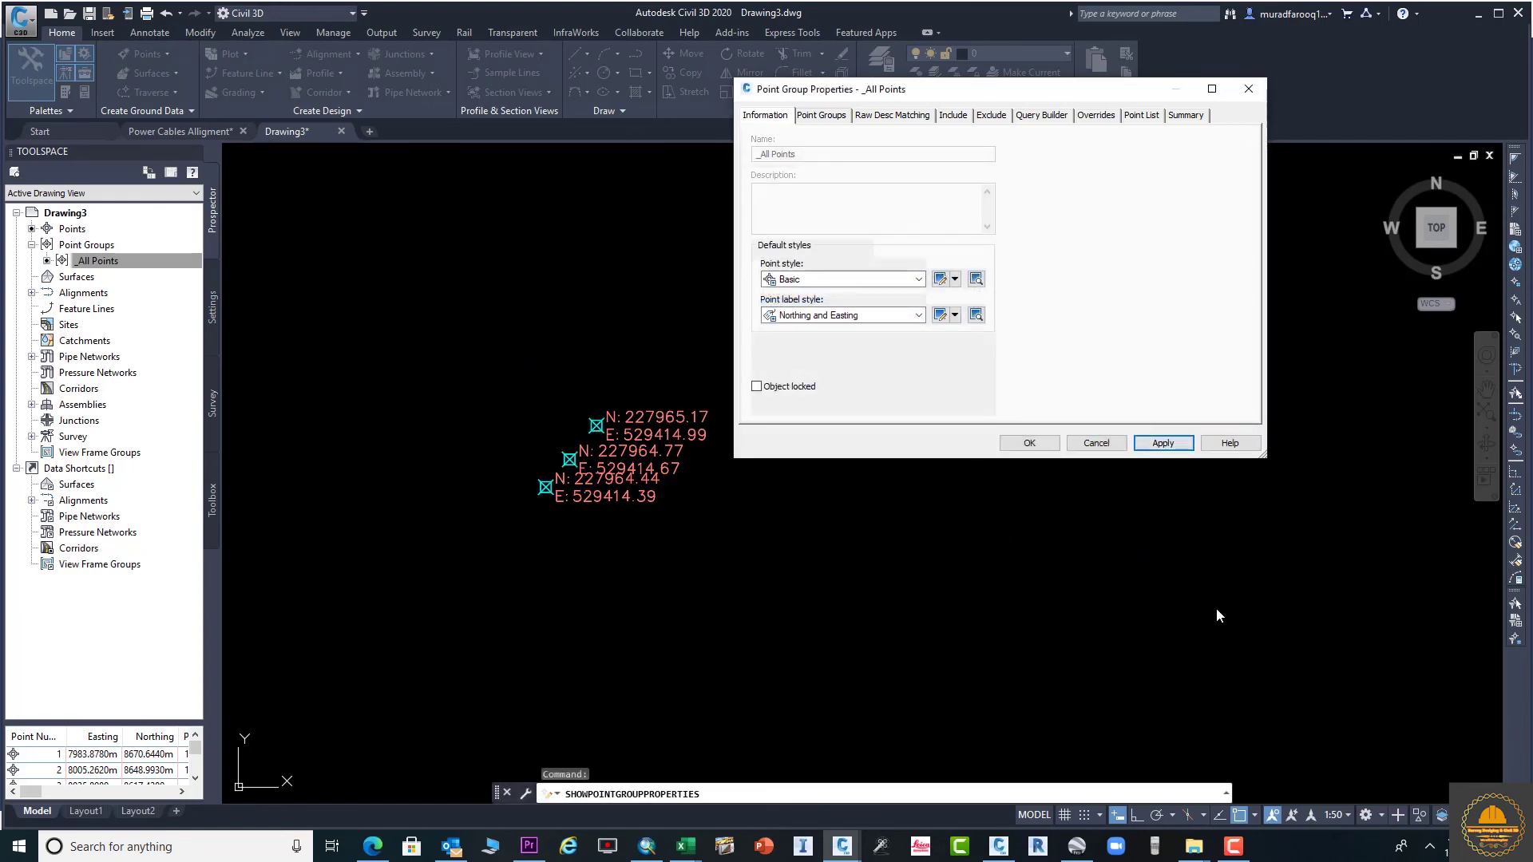
# Apply the _All Points group settings, then zoom and pan to check every point's cyan boxed-X marker and red N/E label
pyautogui.click(1029, 443)
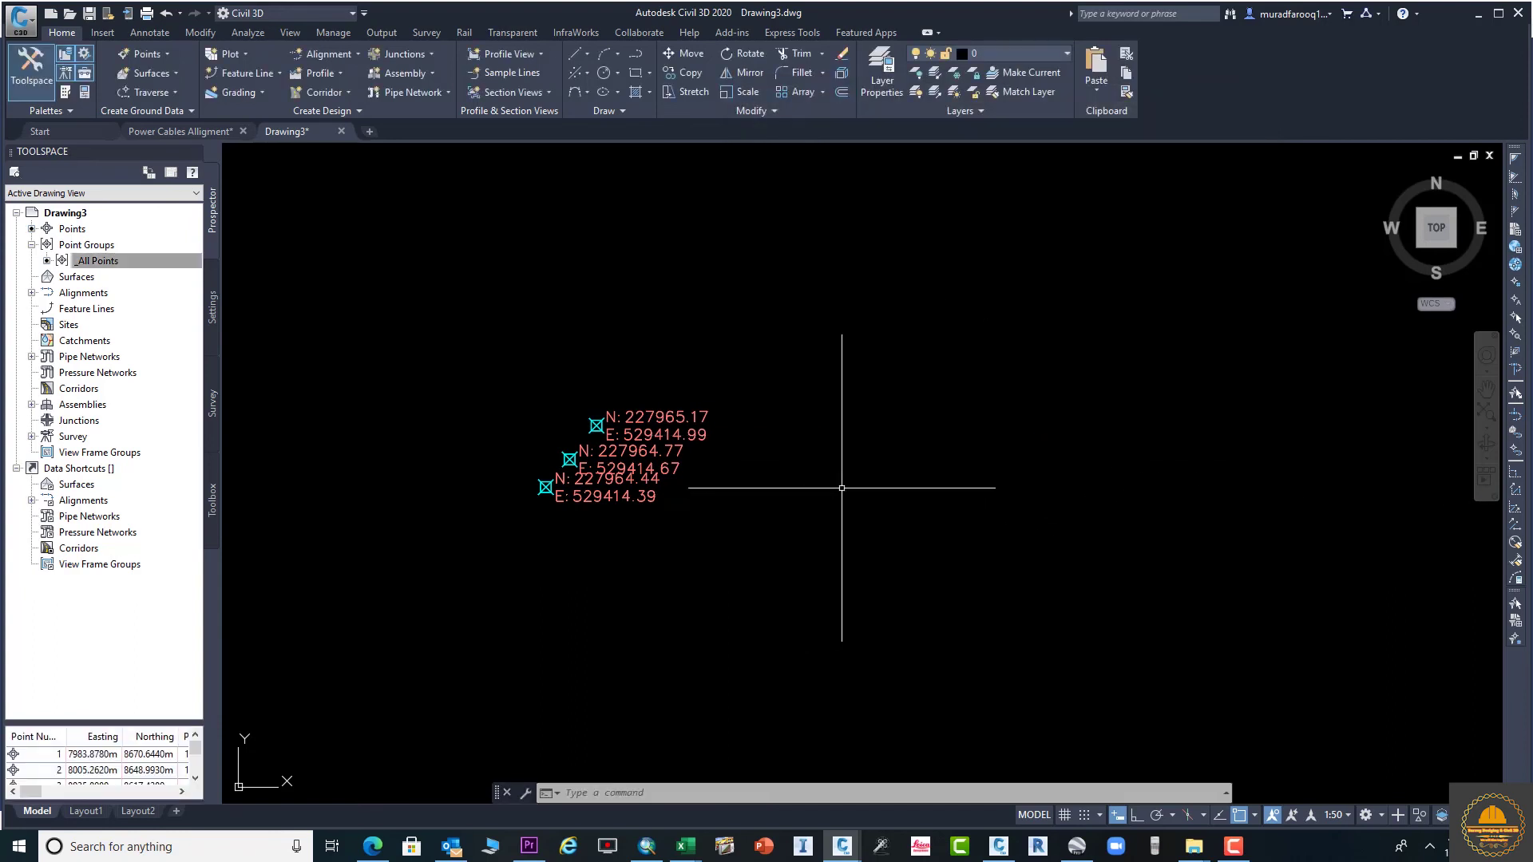
pyautogui.scroll(-6, 849, 479)
pyautogui.scroll(-5, 896, 483)
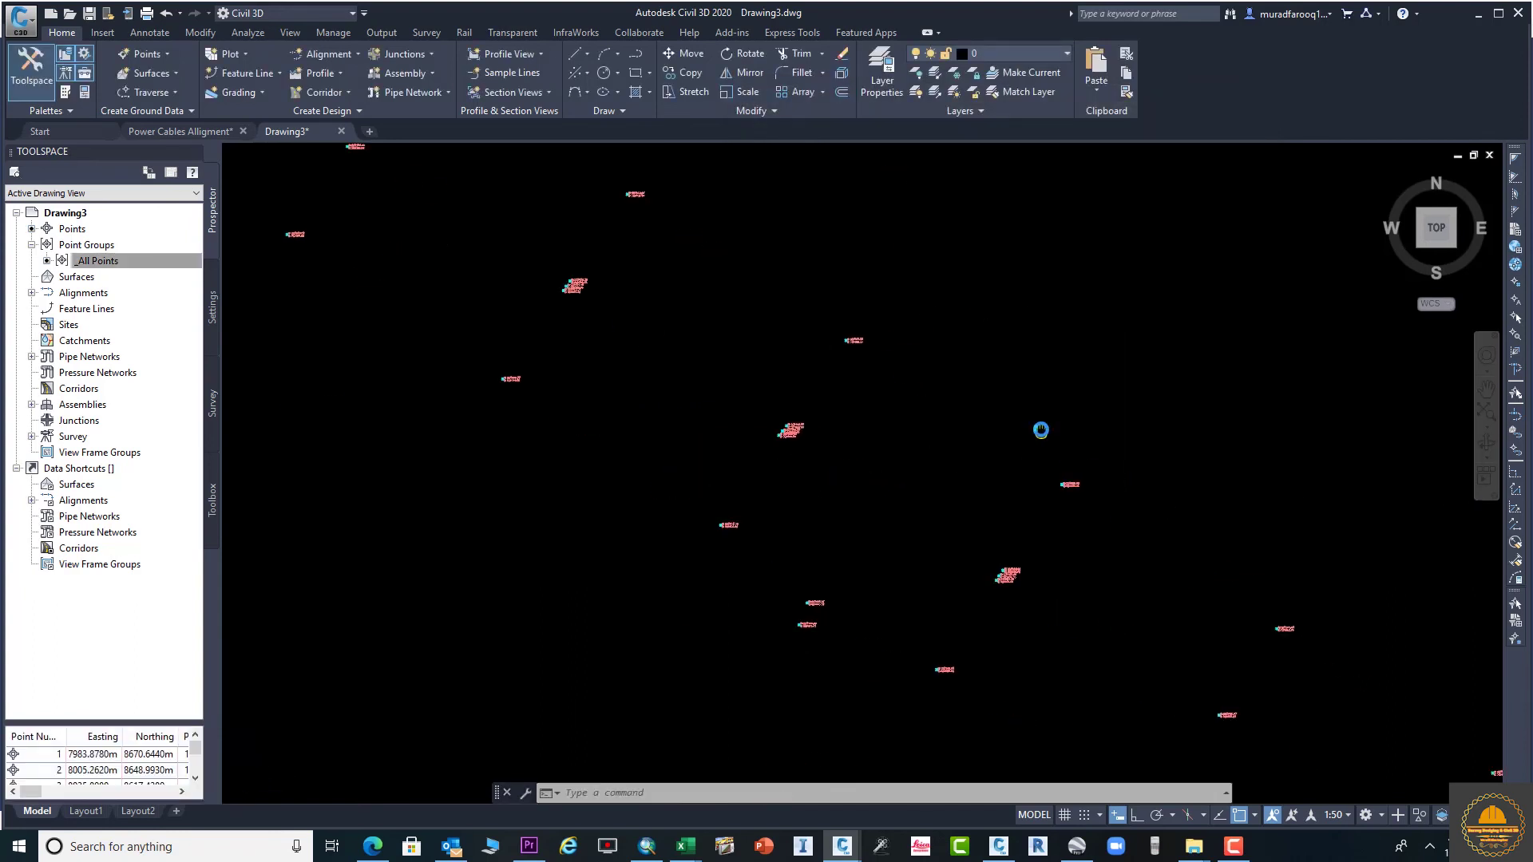
pyautogui.scroll(-3, 1054, 437)
pyautogui.scroll(5, 979, 503)
pyautogui.scroll(-3, 1008, 582)
pyautogui.scroll(6, 781, 434)
pyautogui.moveTo(780, 434); pyautogui.dragTo(802, 575, button='middle')
pyautogui.scroll(-2, 897, 558)
pyautogui.scroll(4, 898, 565)
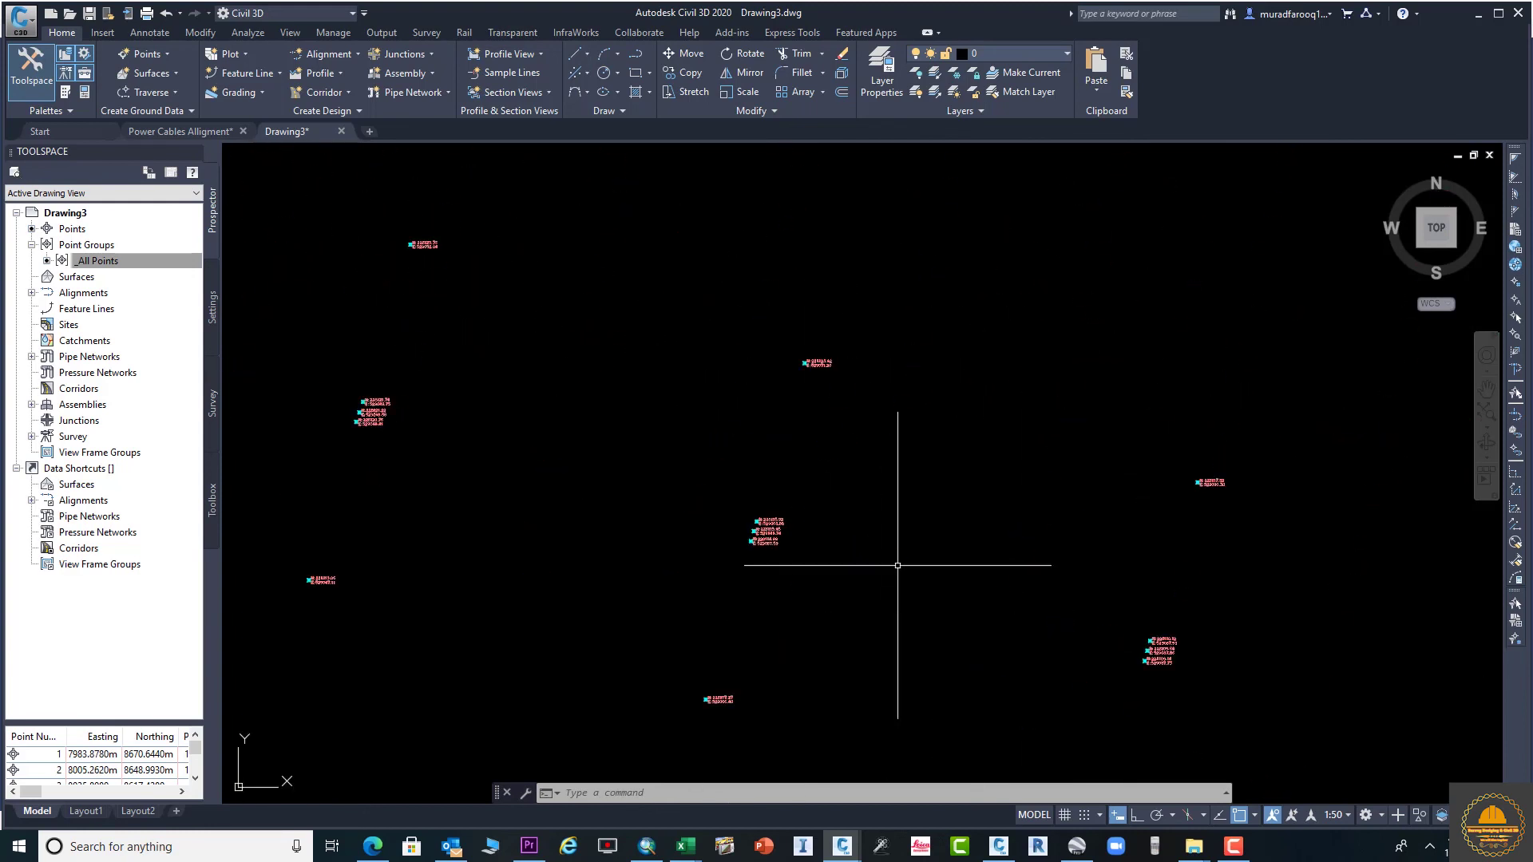